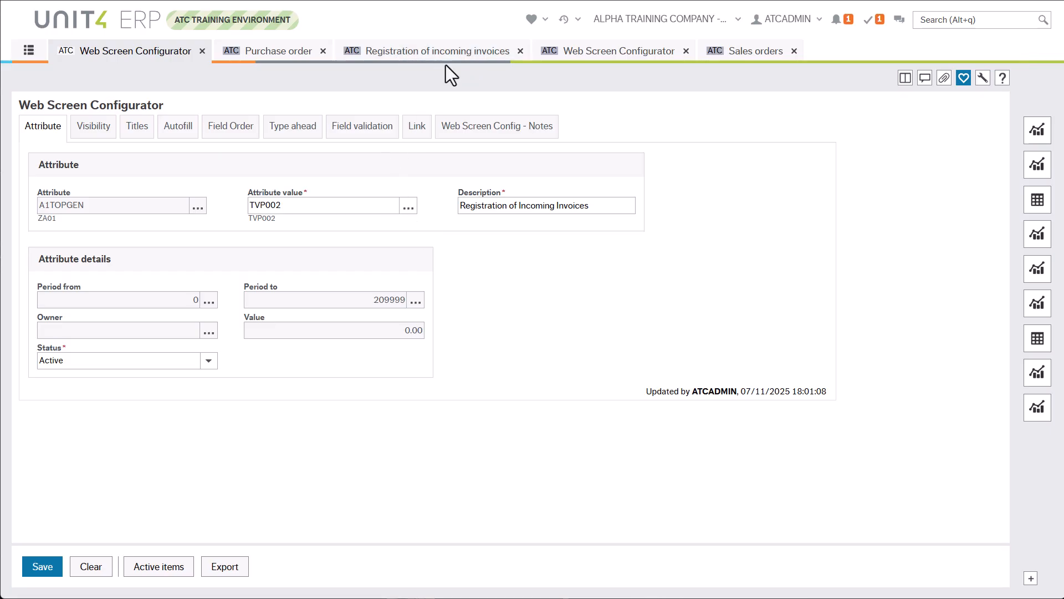
- Open the Registration of incoming invoices screen and look through the fields of its Invoice section
{"action": "left_click", "coordinate": [438, 51]}
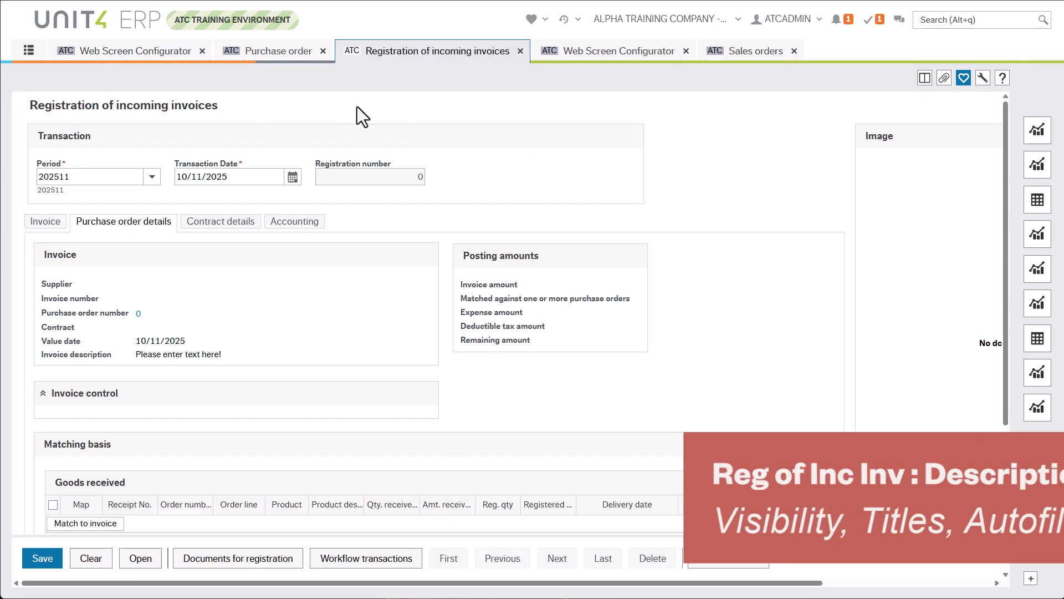
{"action": "left_click", "coordinate": [46, 223]}
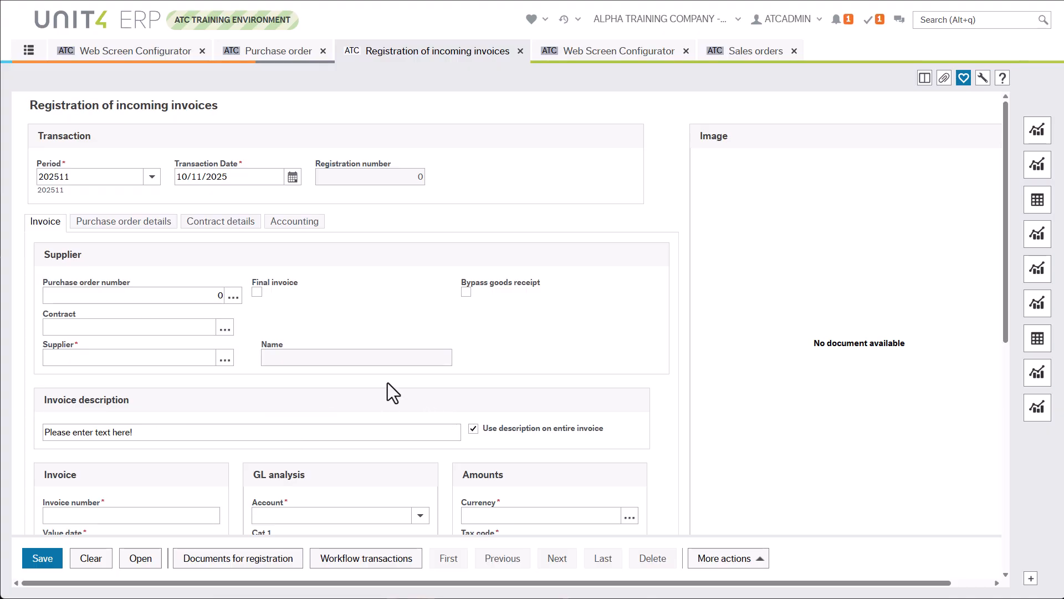
{"action": "scroll", "coordinate": [387, 384], "scroll_direction": "down", "scroll_amount": 3}
{"action": "scroll", "coordinate": [588, 274], "scroll_direction": "up", "scroll_amount": 3}
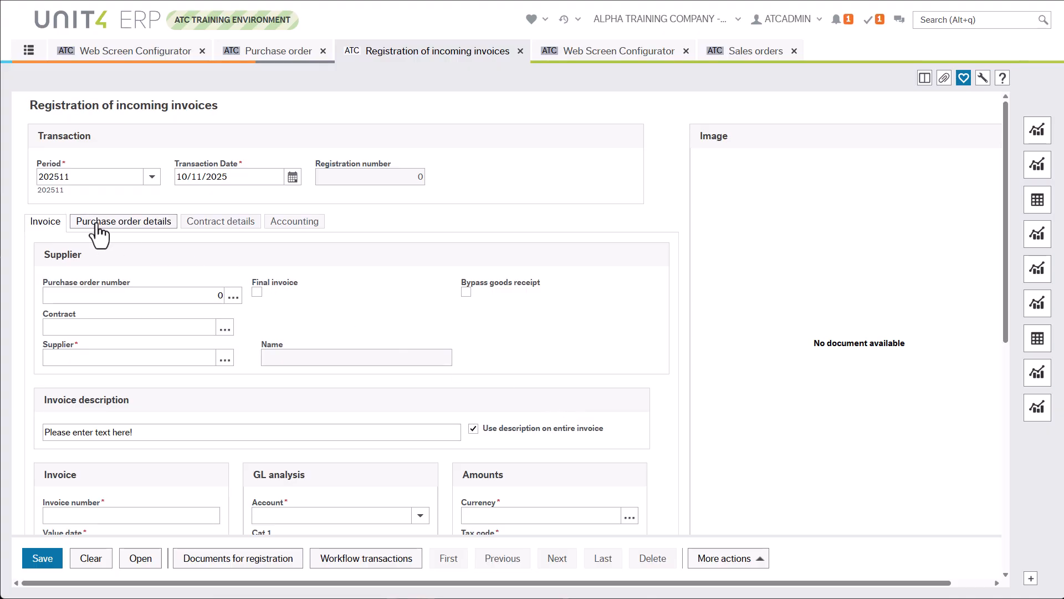
- View the registration's matching basis, collapsing and re-expanding its Purchase order details section
{"action": "left_click", "coordinate": [113, 228]}
{"action": "scroll", "coordinate": [726, 211], "scroll_direction": "down", "scroll_amount": 4}
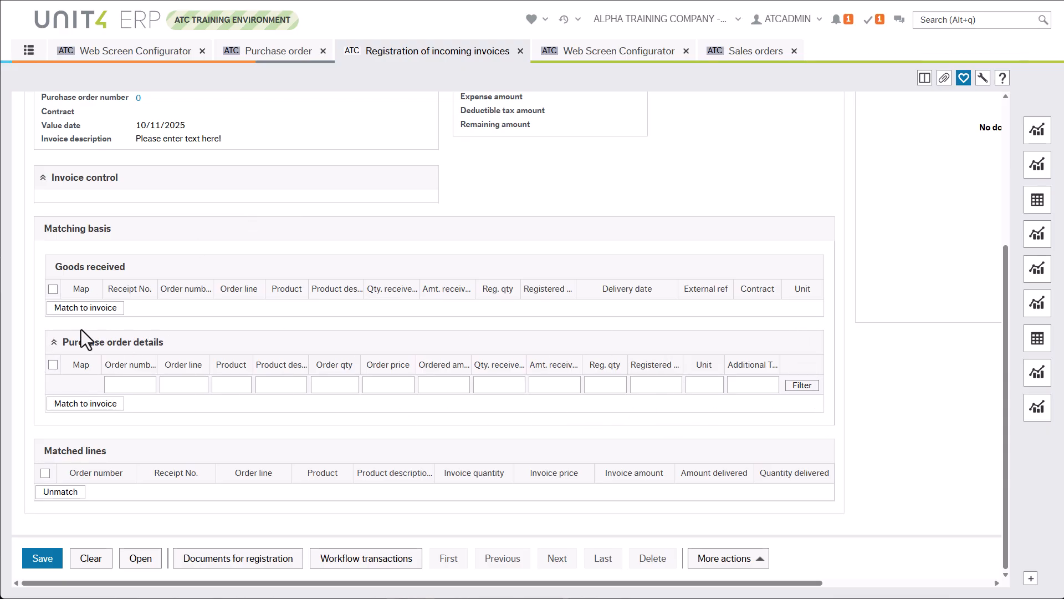
{"action": "left_click", "coordinate": [54, 342]}
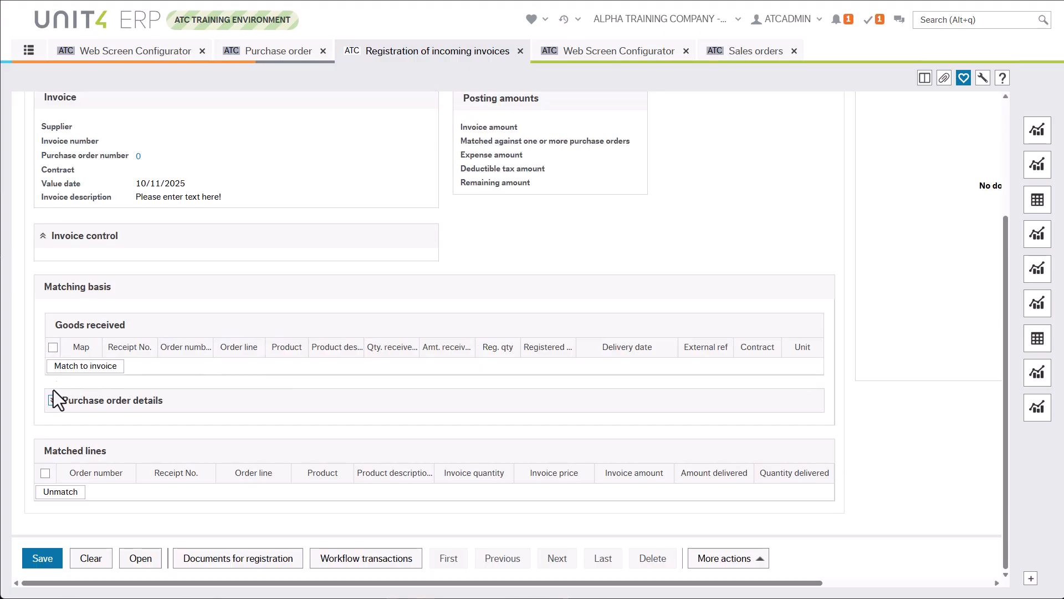
{"action": "left_click", "coordinate": [57, 403]}
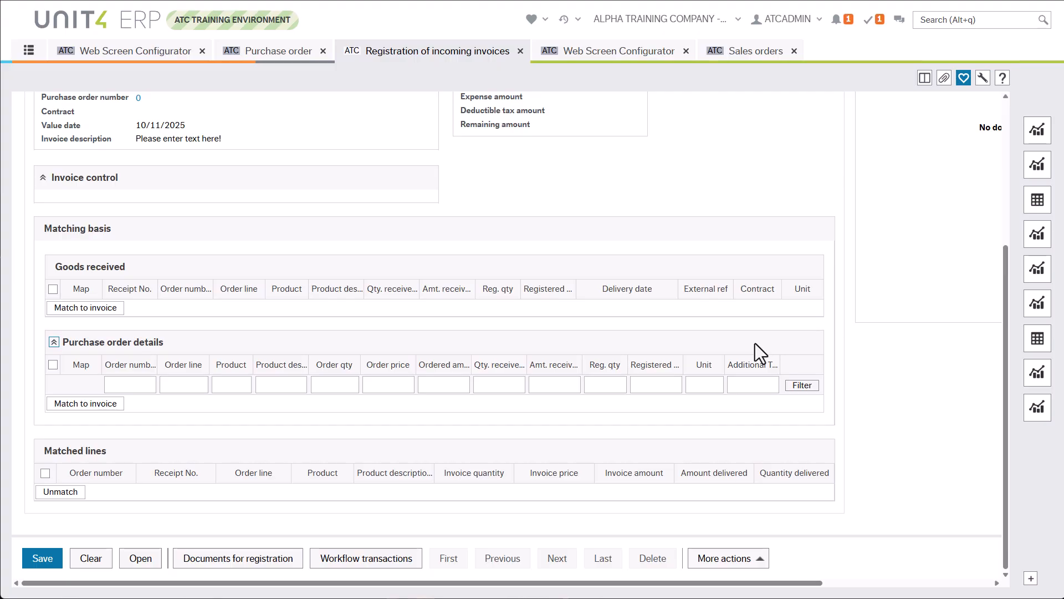
{"action": "scroll", "coordinate": [288, 251], "scroll_direction": "up", "scroll_amount": 10}
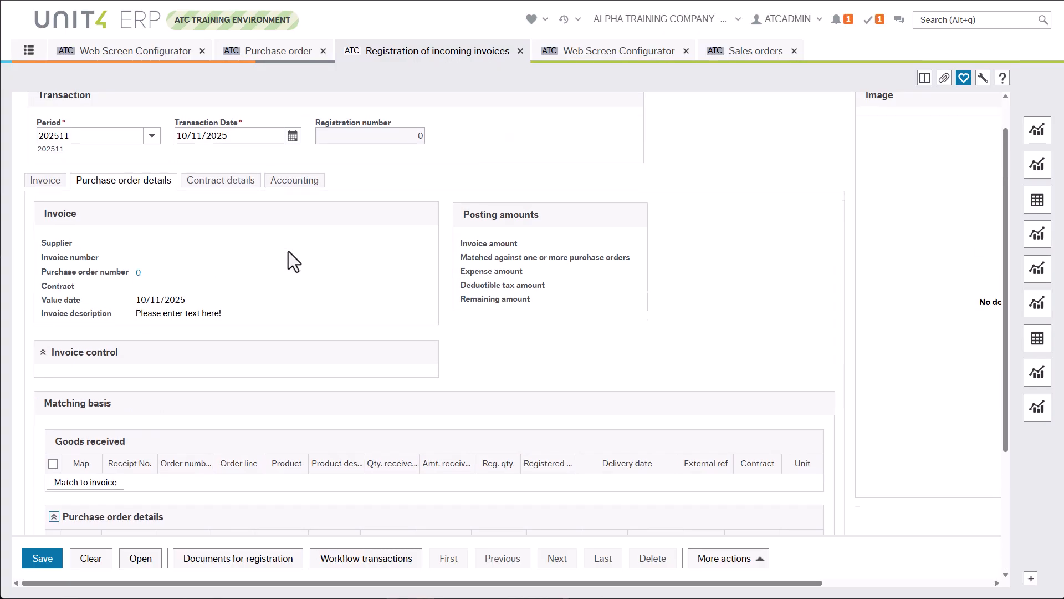
- Look up the invoice's purchase order and pick the Dell order dated 15/09/2023
{"action": "left_click", "coordinate": [44, 191]}
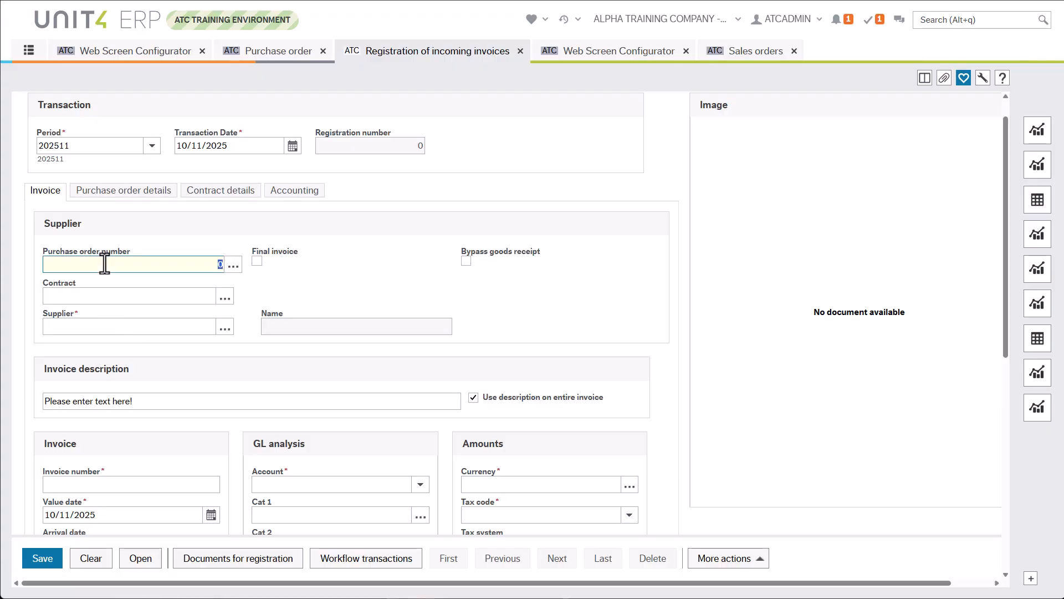
{"action": "left_click", "coordinate": [233, 266]}
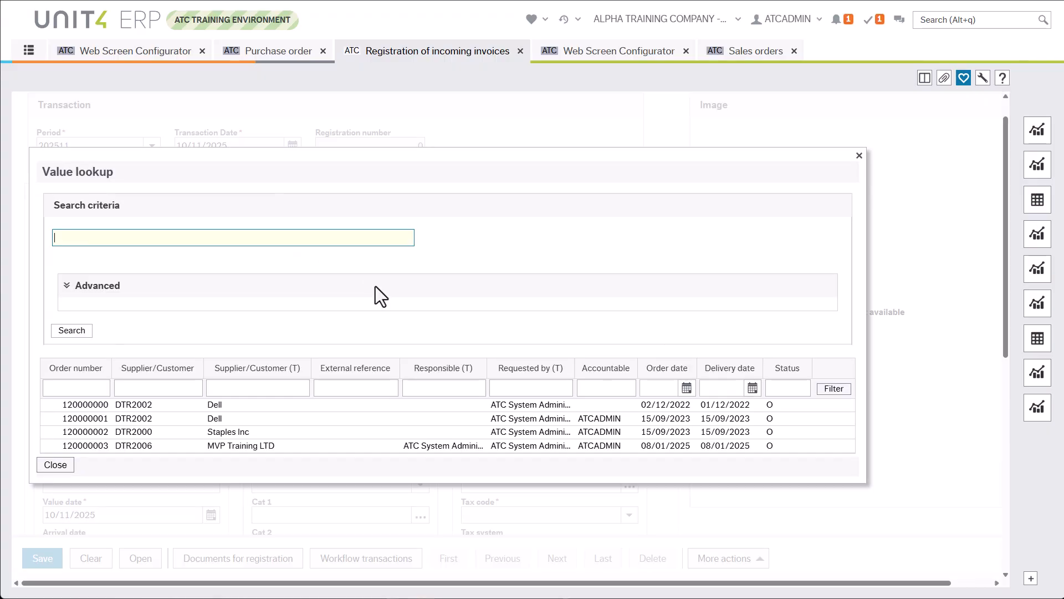
{"action": "left_click", "coordinate": [81, 417]}
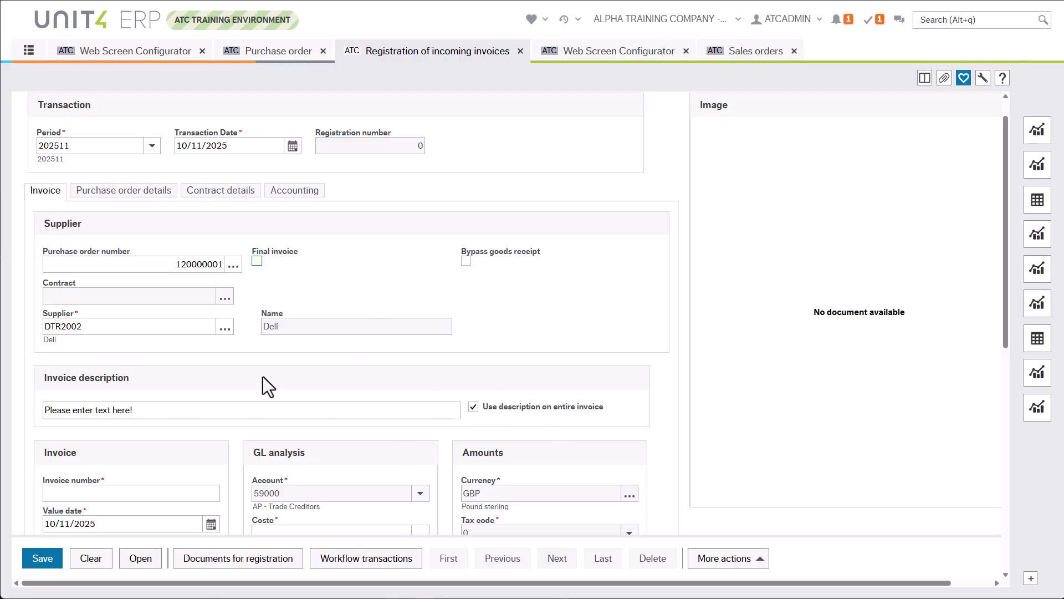
- View the lines of the chosen Dell order in the registration's purchase order matching basis
{"action": "left_click", "coordinate": [119, 192]}
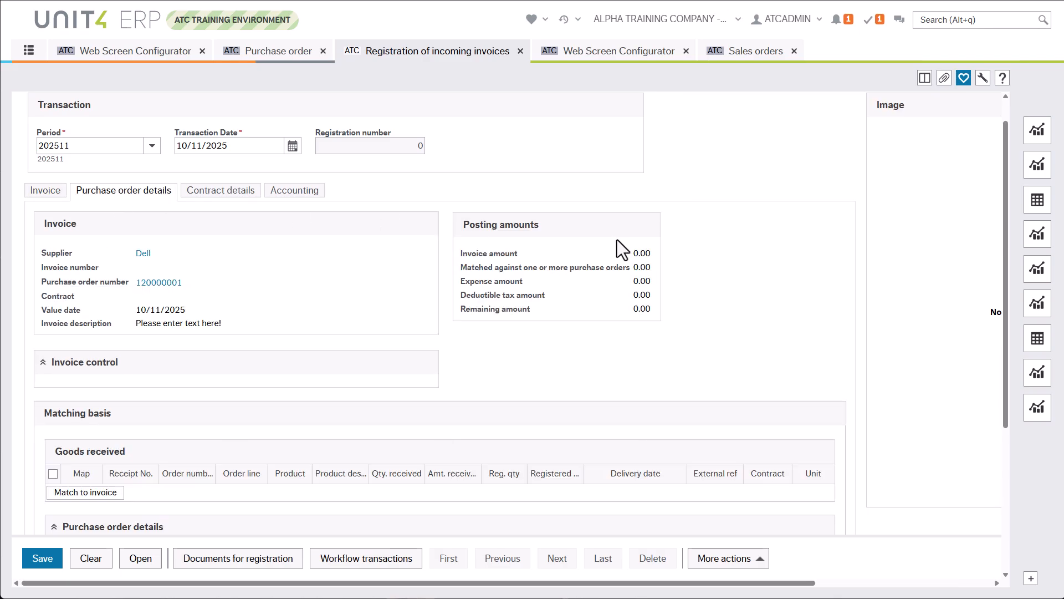
{"action": "scroll", "coordinate": [653, 261], "scroll_direction": "down", "scroll_amount": 3}
{"action": "scroll", "coordinate": [653, 260], "scroll_direction": "down", "scroll_amount": 1}
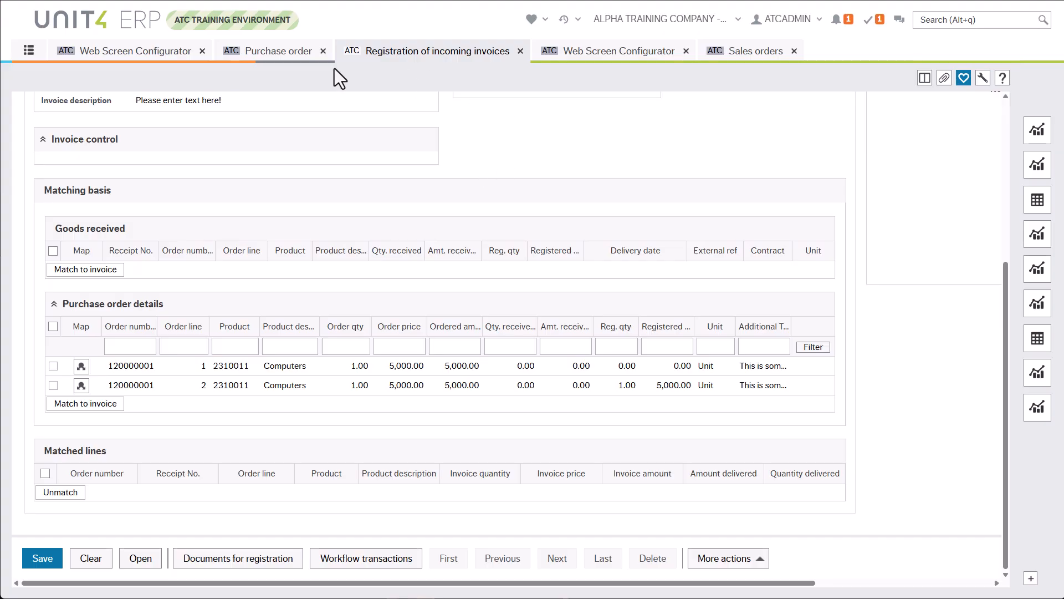
- View the additional product information of lines 1 and 2 on the Dell purchase order
{"action": "left_click", "coordinate": [261, 51]}
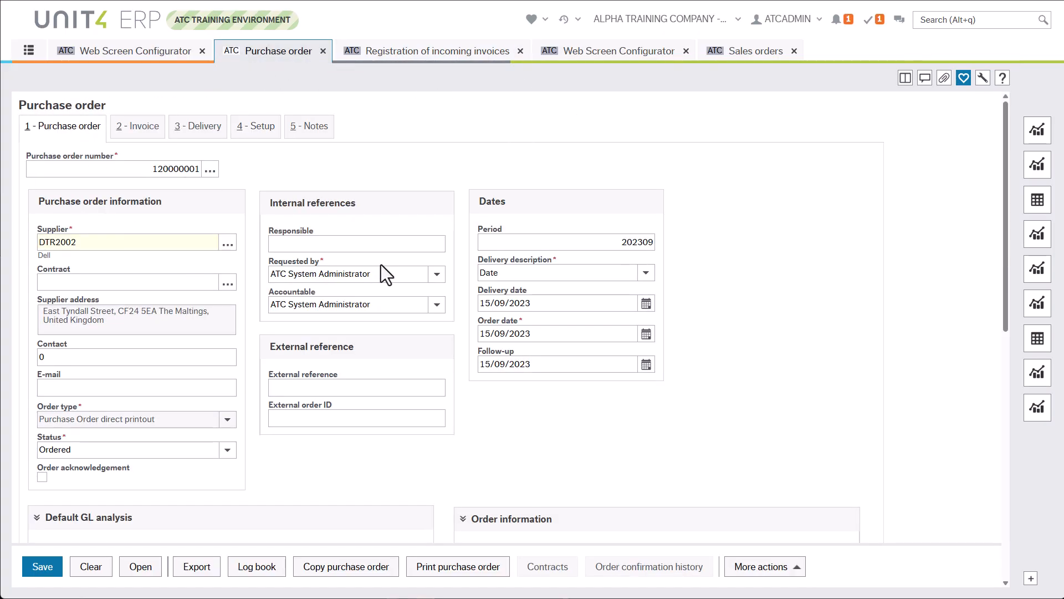
{"action": "scroll", "coordinate": [381, 267], "scroll_direction": "down", "scroll_amount": 6}
{"action": "left_click", "coordinate": [484, 245]}
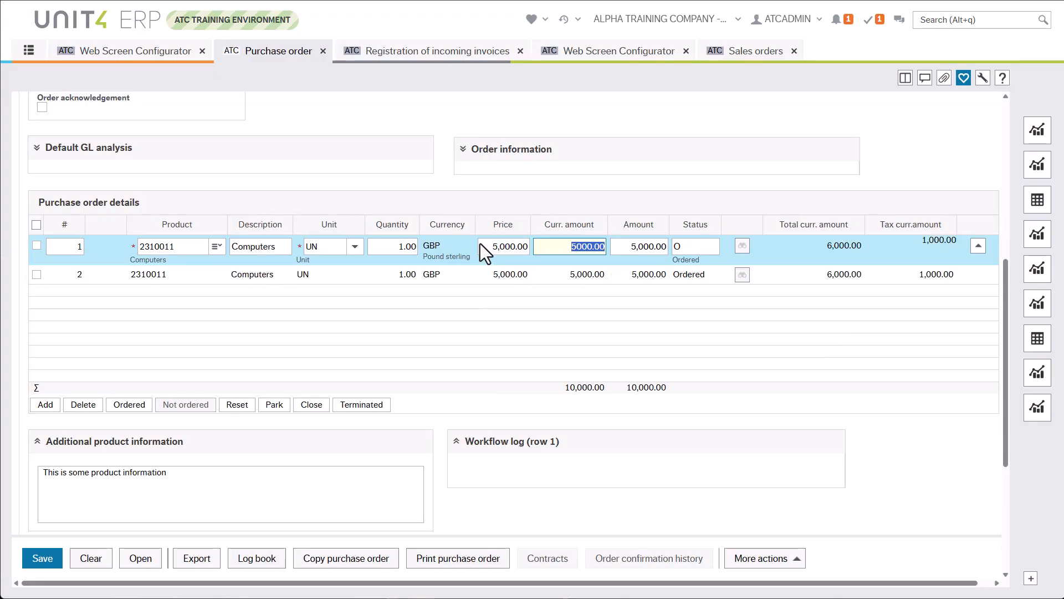
{"action": "left_click", "coordinate": [583, 274]}
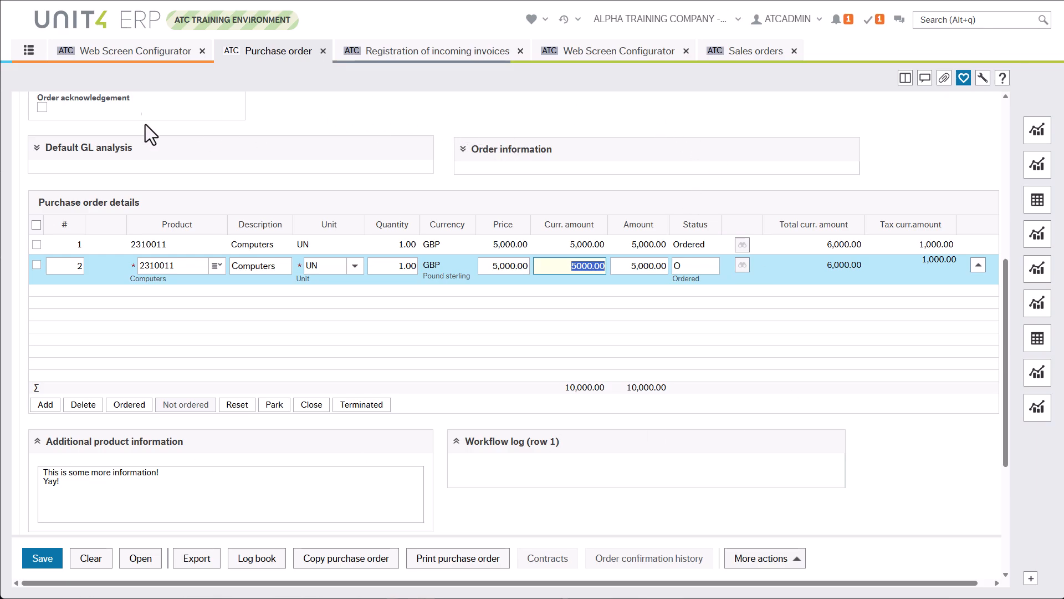
- Show the Visibility settings for Registration of Incoming Invoices and inspect the section name in the Maximized row
{"action": "left_click", "coordinate": [142, 53]}
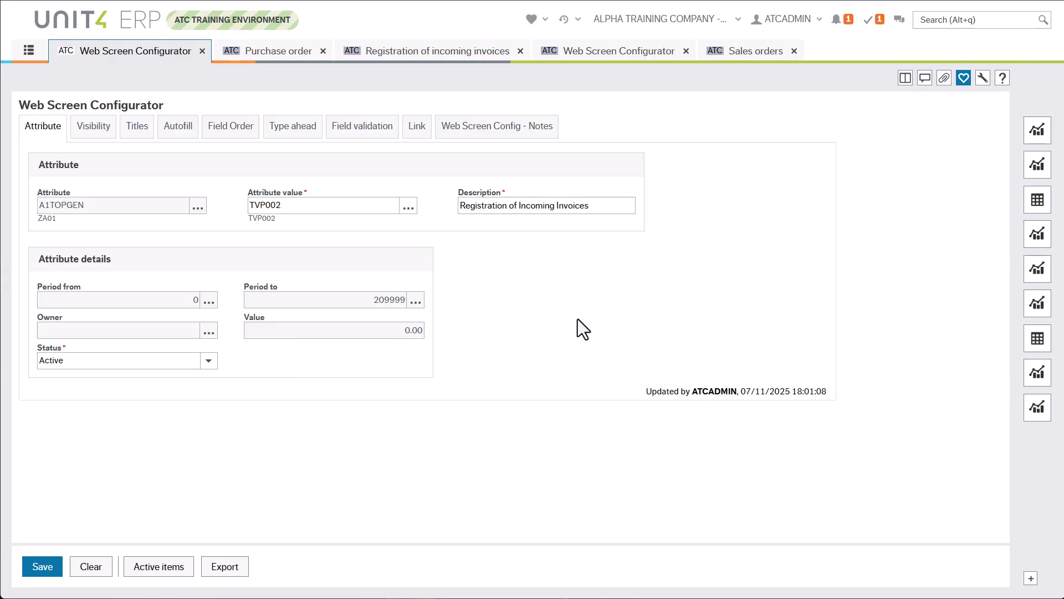
{"action": "left_click", "coordinate": [89, 130]}
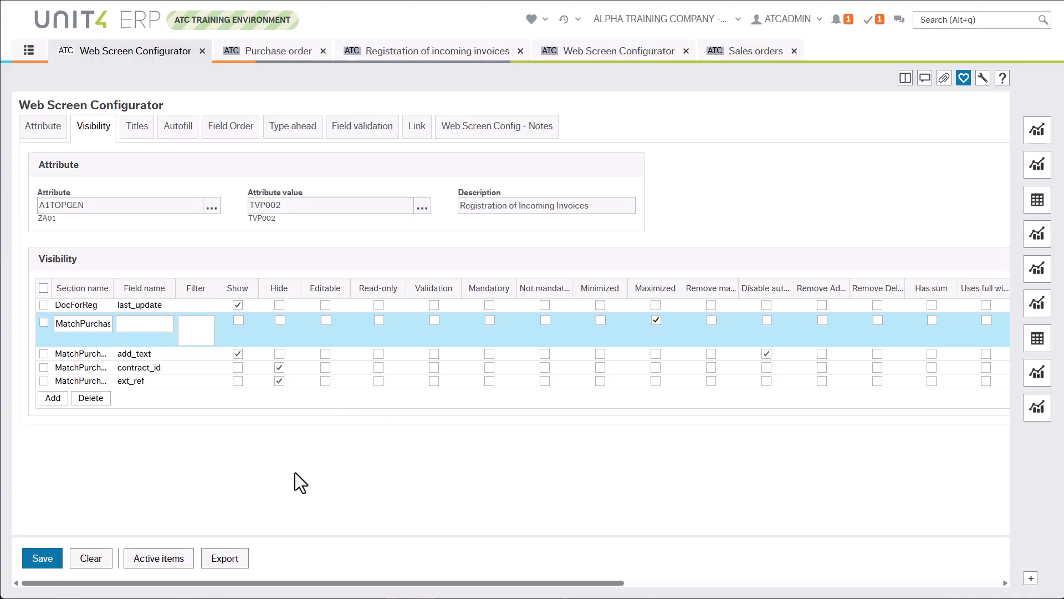
{"action": "left_click", "coordinate": [61, 326]}
{"action": "mouse_move", "coordinate": [60, 326]}
{"action": "left_mouse_down"}
{"action": "mouse_move", "coordinate": [107, 326]}
{"action": "mouse_move", "coordinate": [62, 325]}
{"action": "left_mouse_up"}
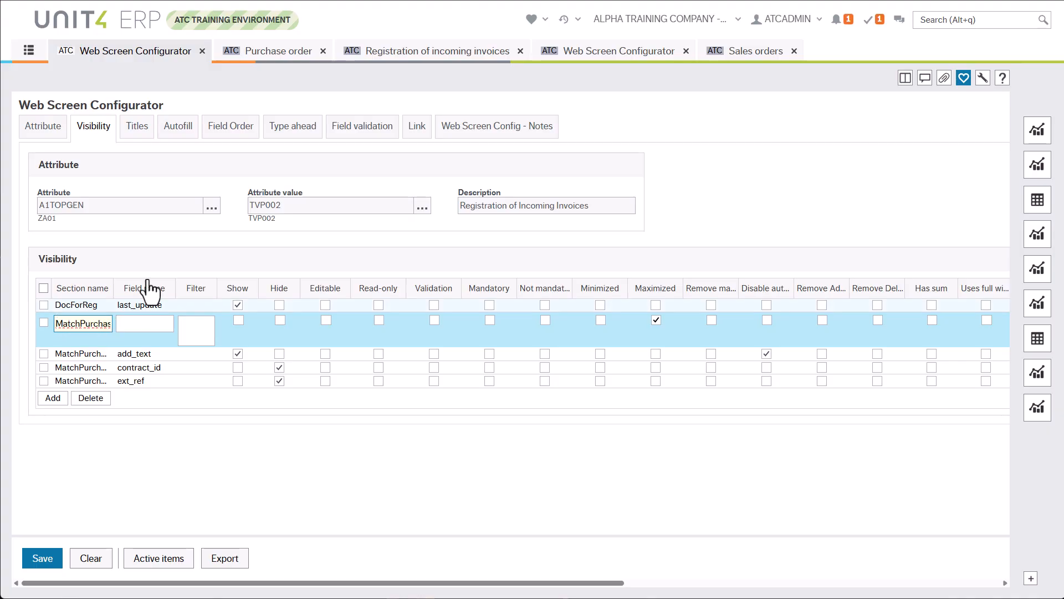
- Compare the expanded Purchase order details on the registration screen with the Maximized setting in the visibility configuration
{"action": "left_click", "coordinate": [388, 51]}
{"action": "scroll", "coordinate": [297, 340], "scroll_direction": "down", "scroll_amount": 3}
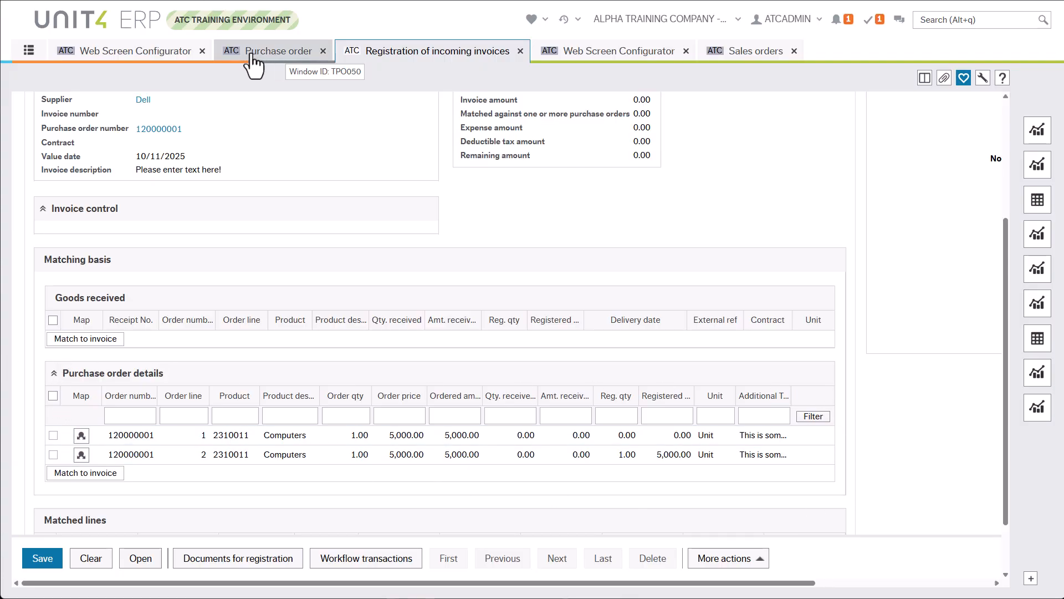
{"action": "left_click", "coordinate": [133, 53]}
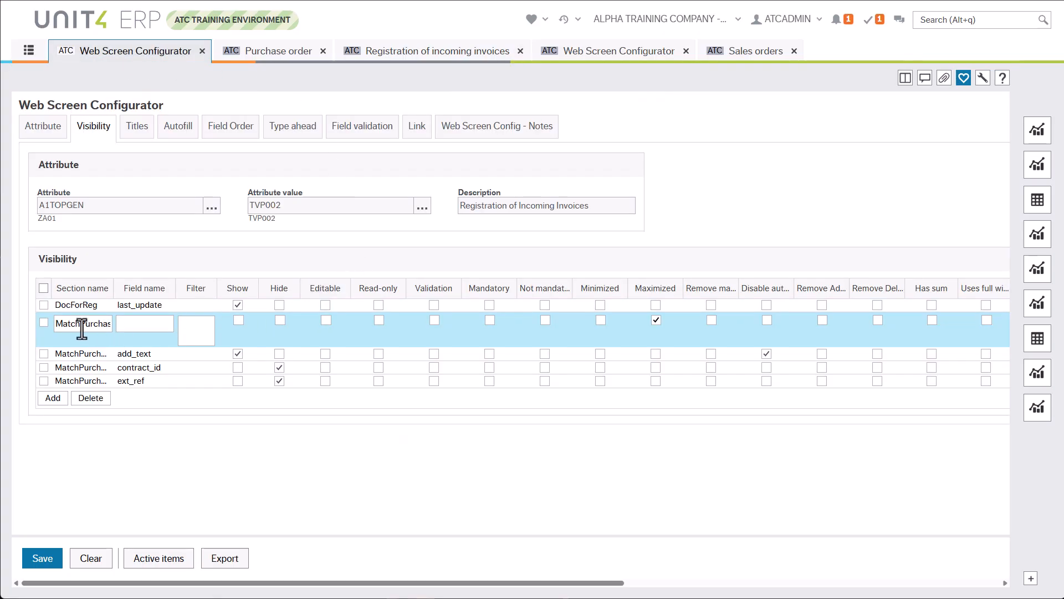
{"action": "left_click", "coordinate": [657, 318]}
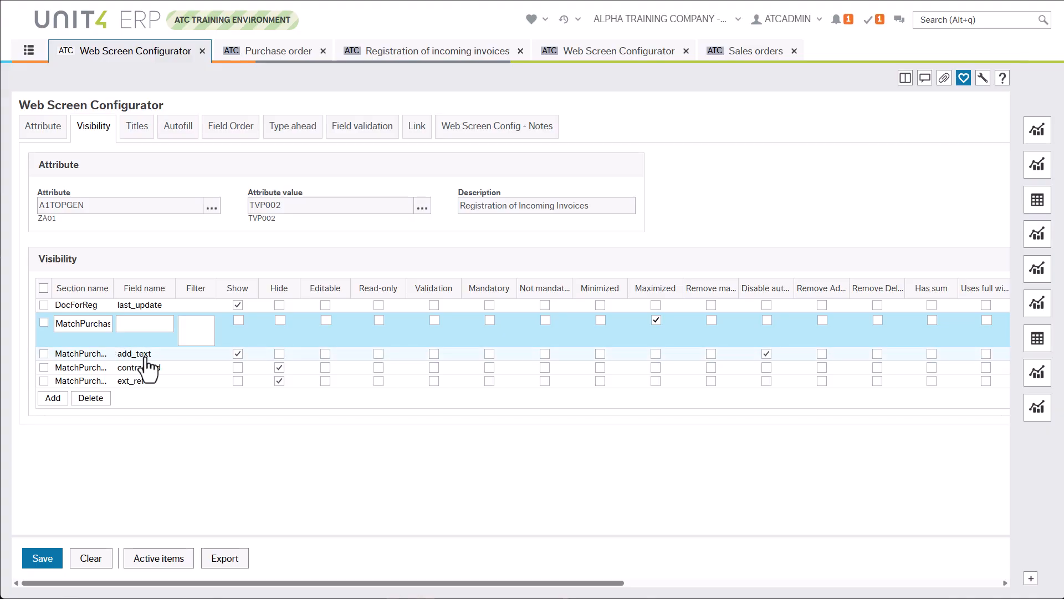
- Compare the additional text column of the registration's order lines with the purchase order and the configured visibility rows
{"action": "left_click", "coordinate": [279, 56]}
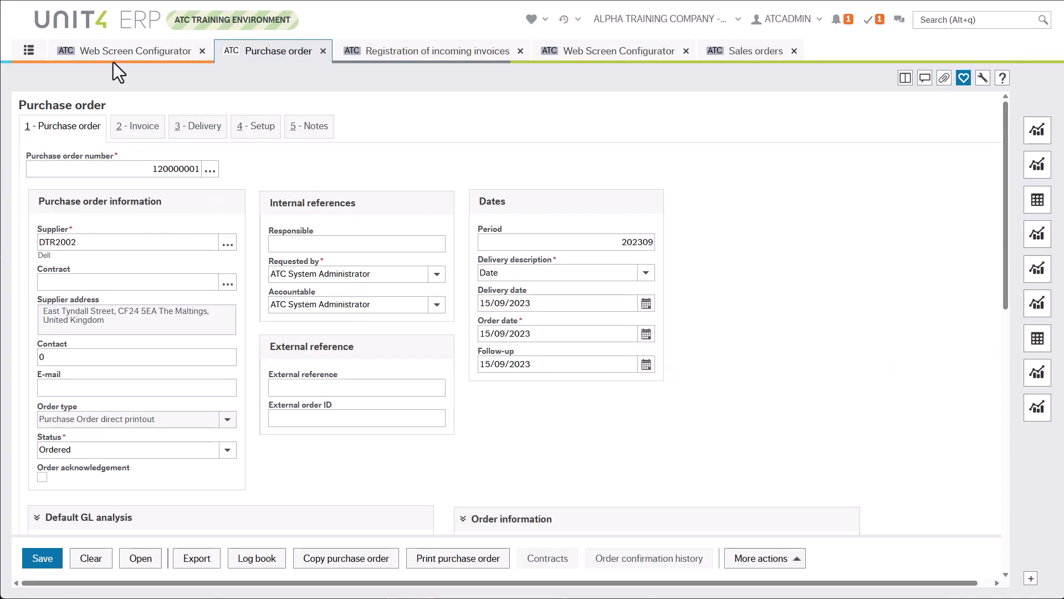
{"action": "left_click", "coordinate": [427, 55]}
{"action": "scroll", "coordinate": [430, 383], "scroll_direction": "down", "scroll_amount": 5}
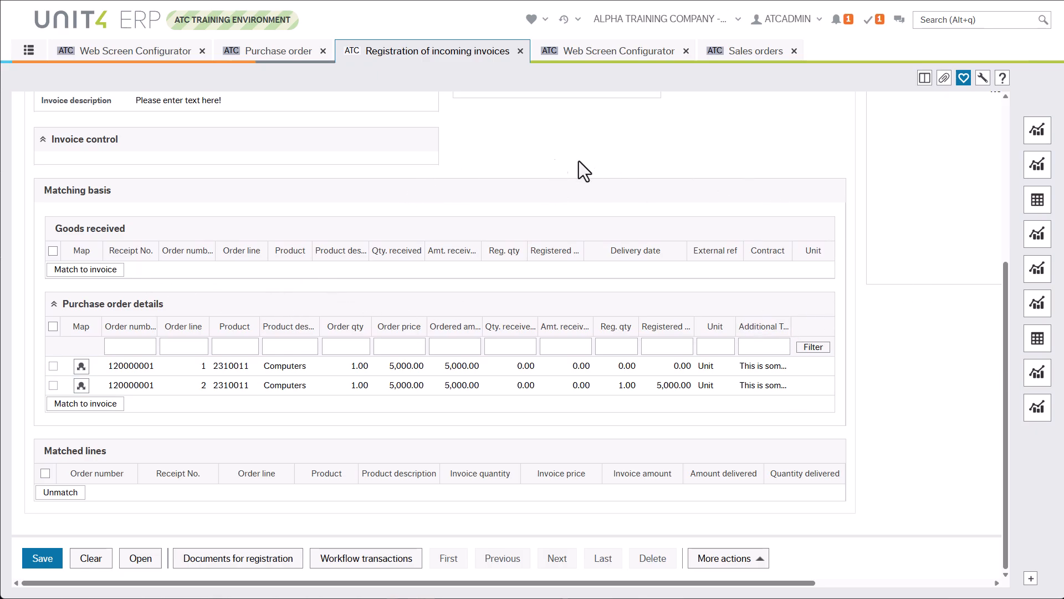
{"action": "left_click", "coordinate": [120, 52]}
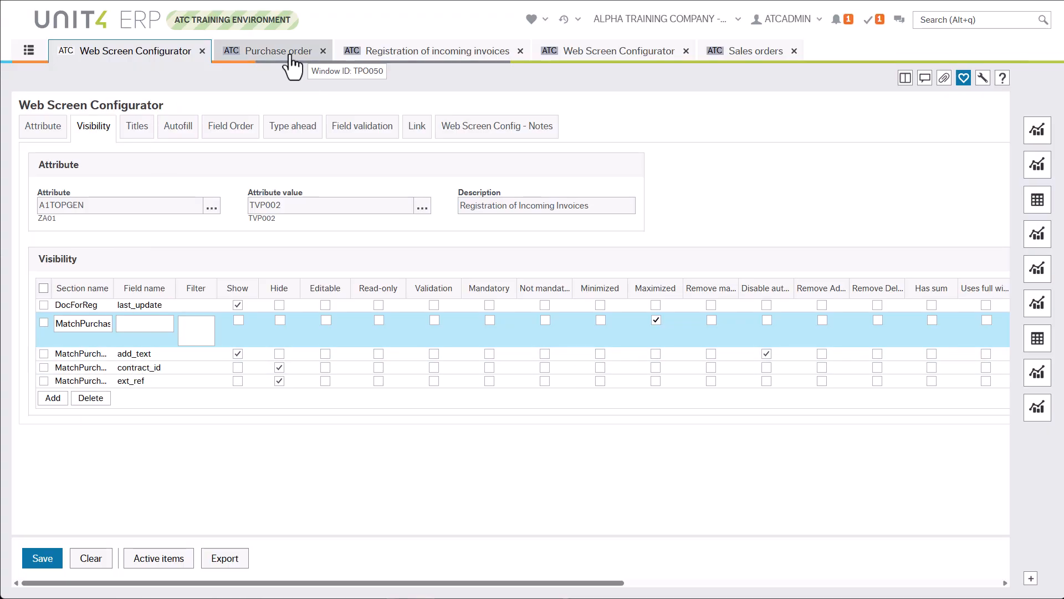
{"action": "left_click", "coordinate": [432, 51]}
{"action": "scroll", "coordinate": [849, 430], "scroll_direction": "down", "scroll_amount": 3}
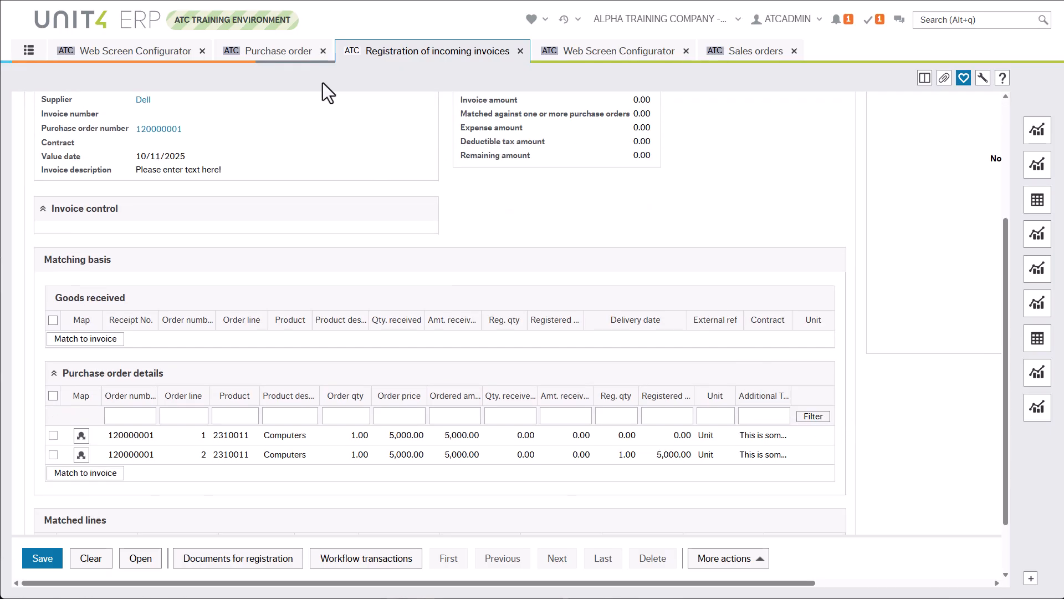
- Review the Titles configuration and check the description field's tooltip on the invoice registration
{"action": "left_click", "coordinate": [151, 52]}
{"action": "left_click", "coordinate": [136, 129]}
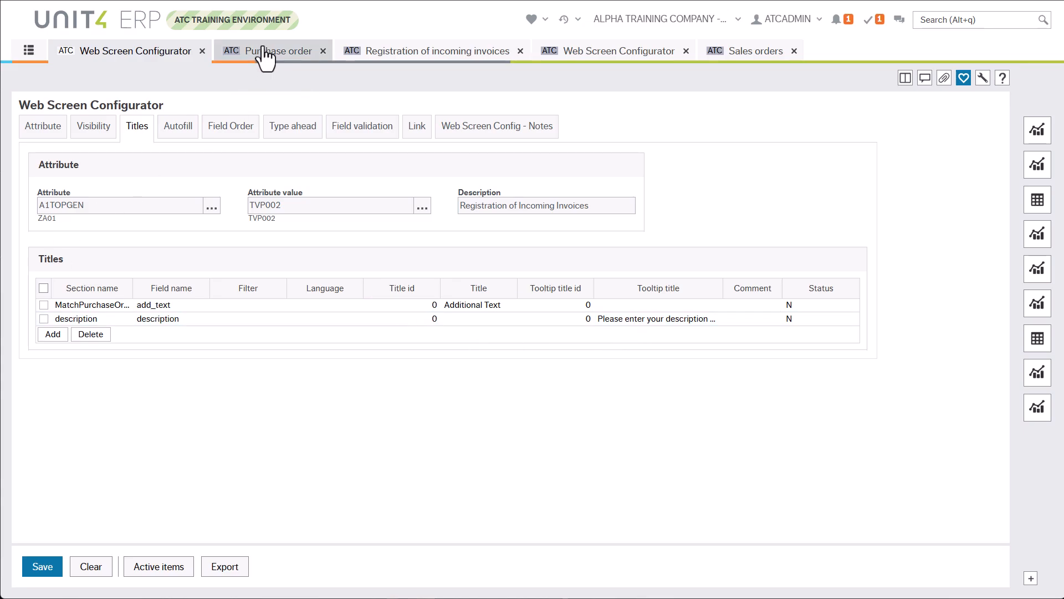
{"action": "left_click", "coordinate": [408, 54]}
{"action": "left_click", "coordinate": [34, 221]}
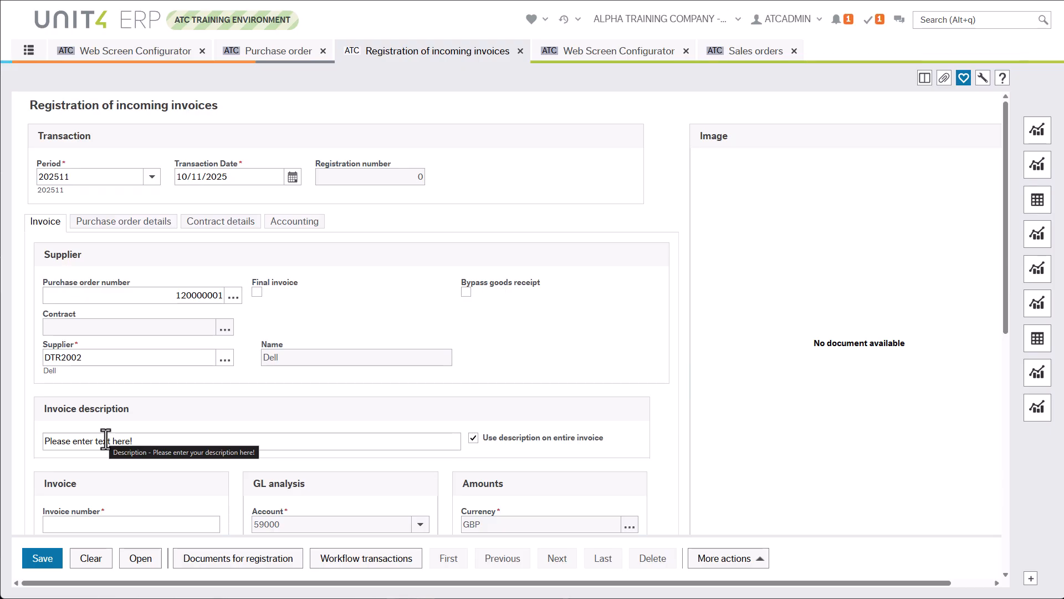
{"action": "left_click", "coordinate": [99, 51]}
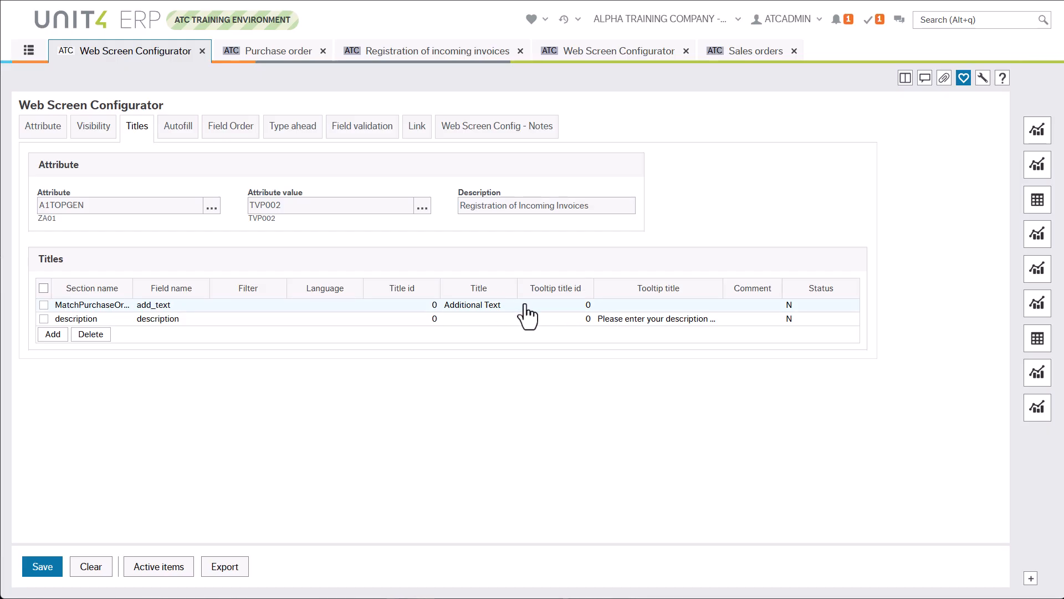
- Review the add_text autofill rule and look at the additional text it supplies in the registration's purchase order lines
{"action": "left_click", "coordinate": [178, 127]}
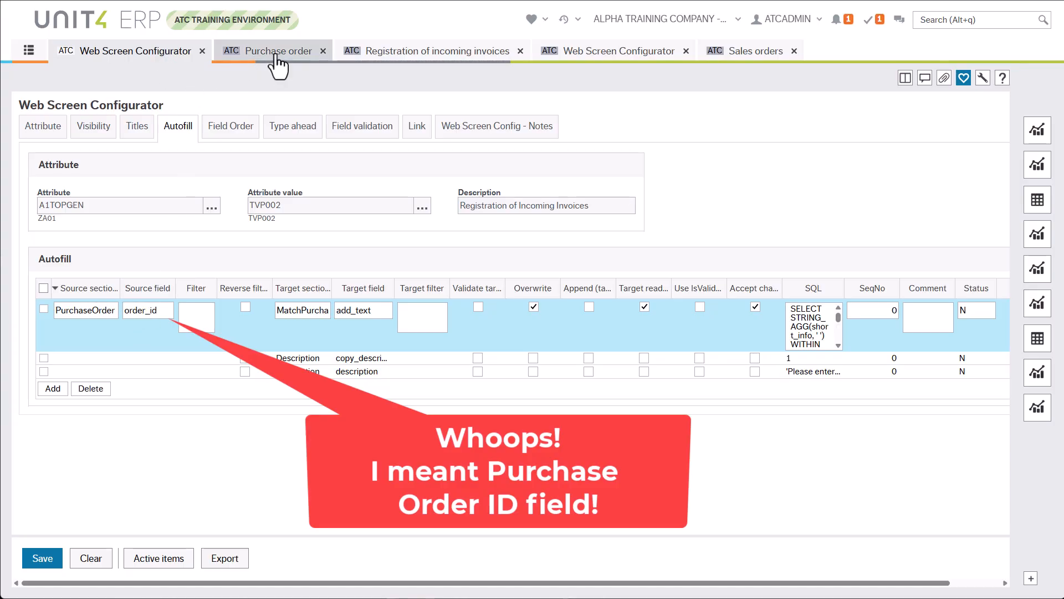
{"action": "left_click", "coordinate": [397, 55]}
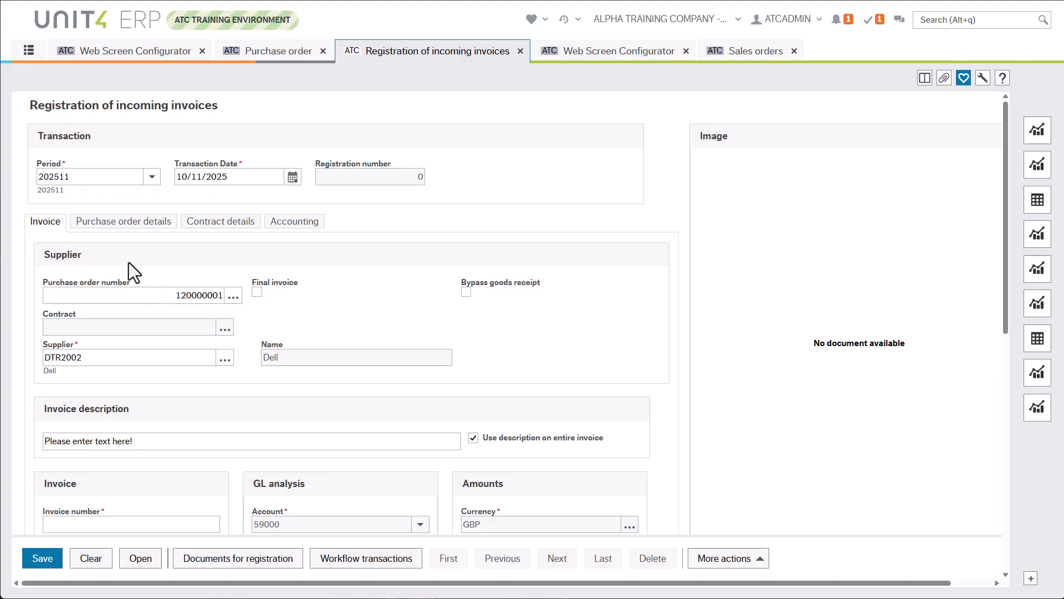
{"action": "left_click", "coordinate": [109, 222]}
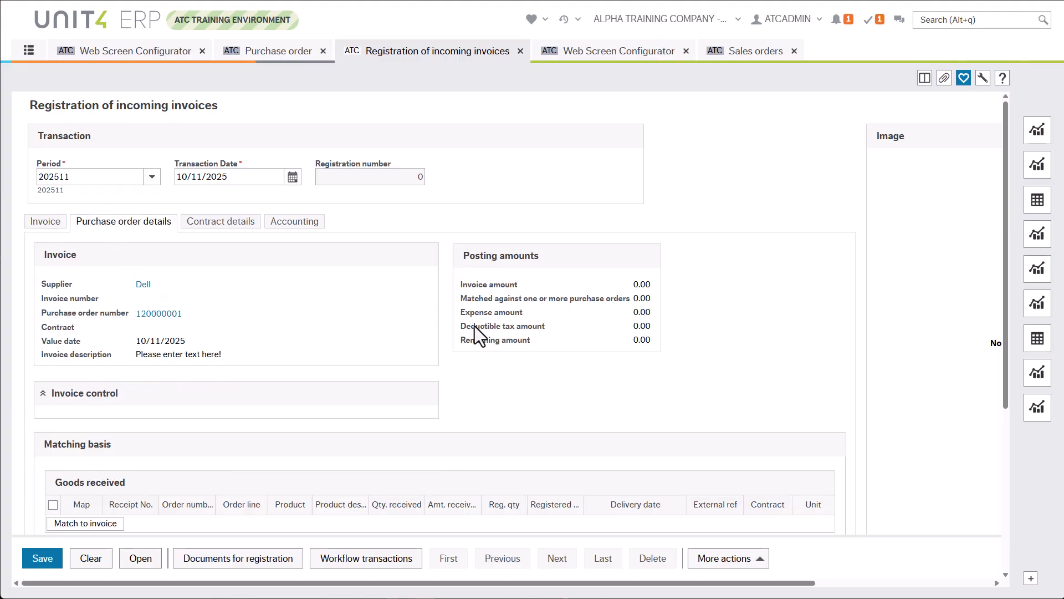
{"action": "scroll", "coordinate": [475, 333], "scroll_direction": "down", "scroll_amount": 5}
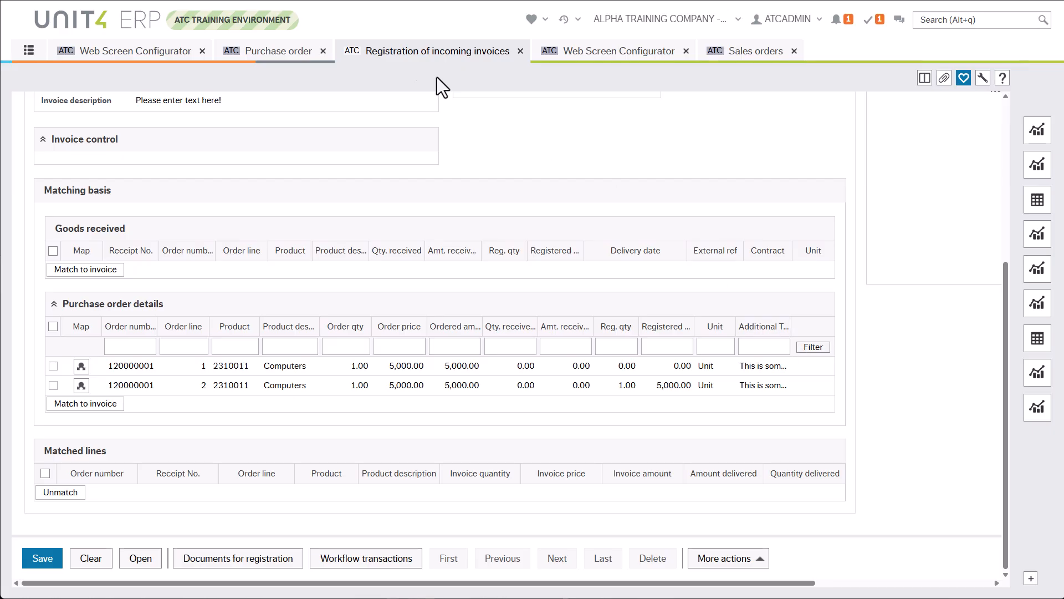
- Open the description field's autofill rule and inspect its SQL text 'Please enter text here!'
{"action": "left_click", "coordinate": [123, 52]}
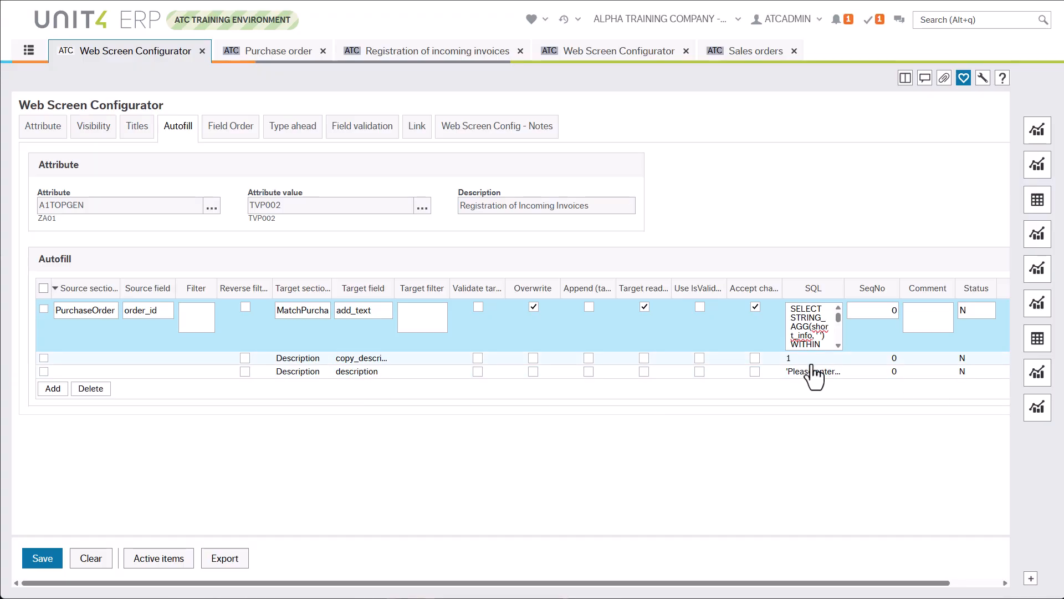
{"action": "left_click", "coordinate": [342, 371]}
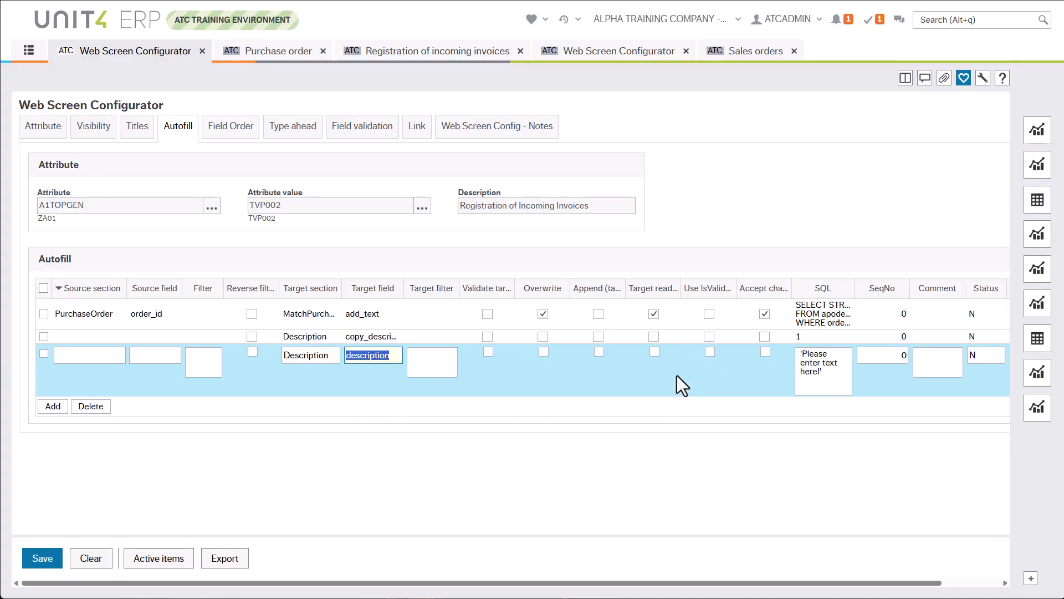
{"action": "left_click", "coordinate": [820, 370]}
{"action": "key", "text": "BackSpace"}
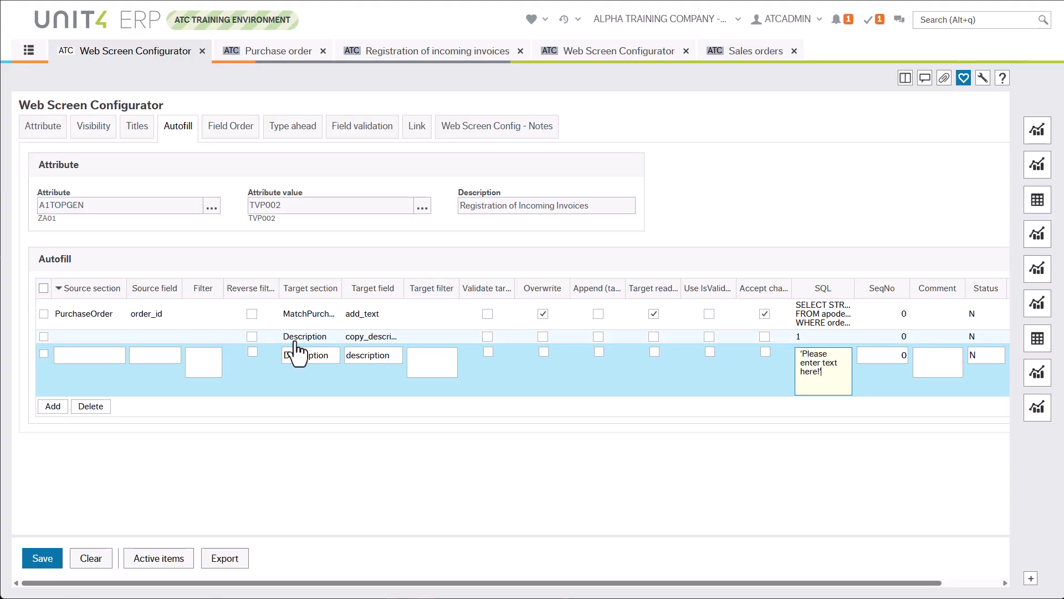
- Open the copy_description autofill rule of the Description section and inspect its SQL value 1
{"action": "left_click", "coordinate": [398, 336]}
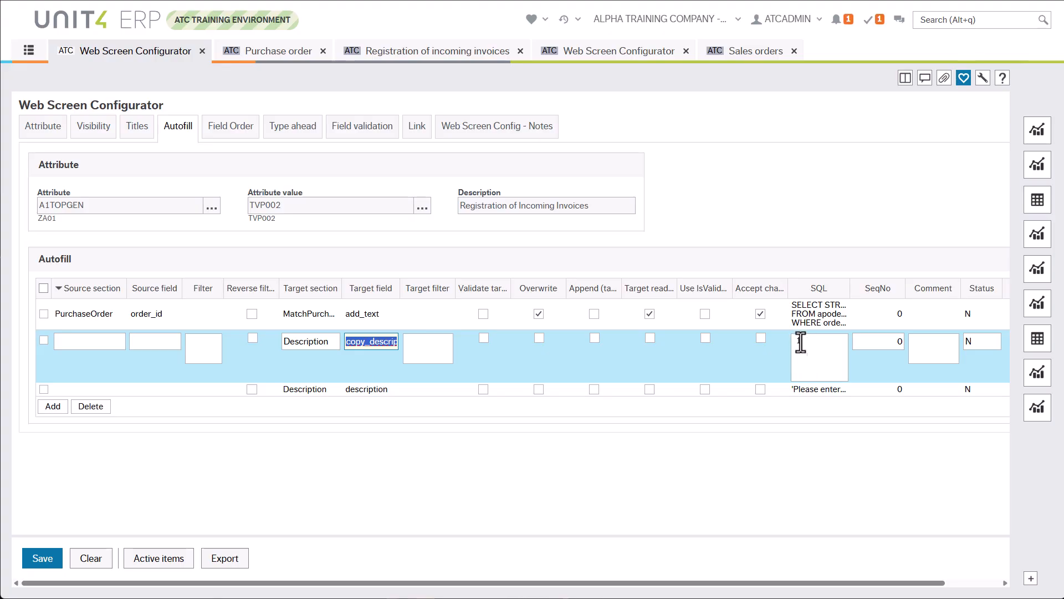
{"action": "left_click", "coordinate": [798, 338]}
{"action": "type", "text": "1"}
- Close the invoice registration's Web Screen Configurator, the purchase order and the Registration of incoming invoices, discarding unsaved changes
{"action": "left_click", "coordinate": [203, 52]}
{"action": "left_click", "coordinate": [158, 52]}
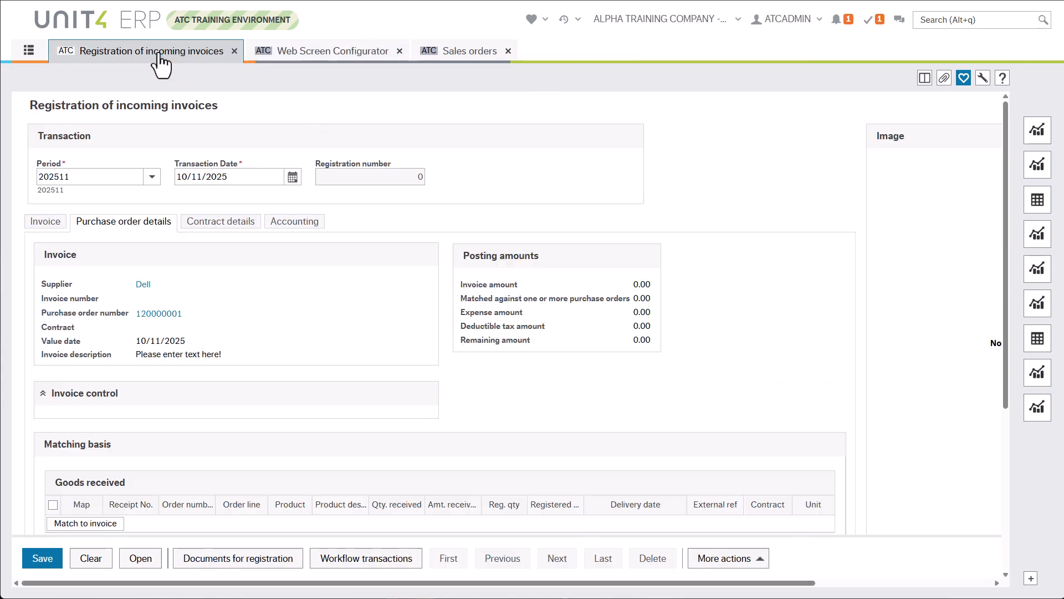
{"action": "left_click", "coordinate": [234, 52]}
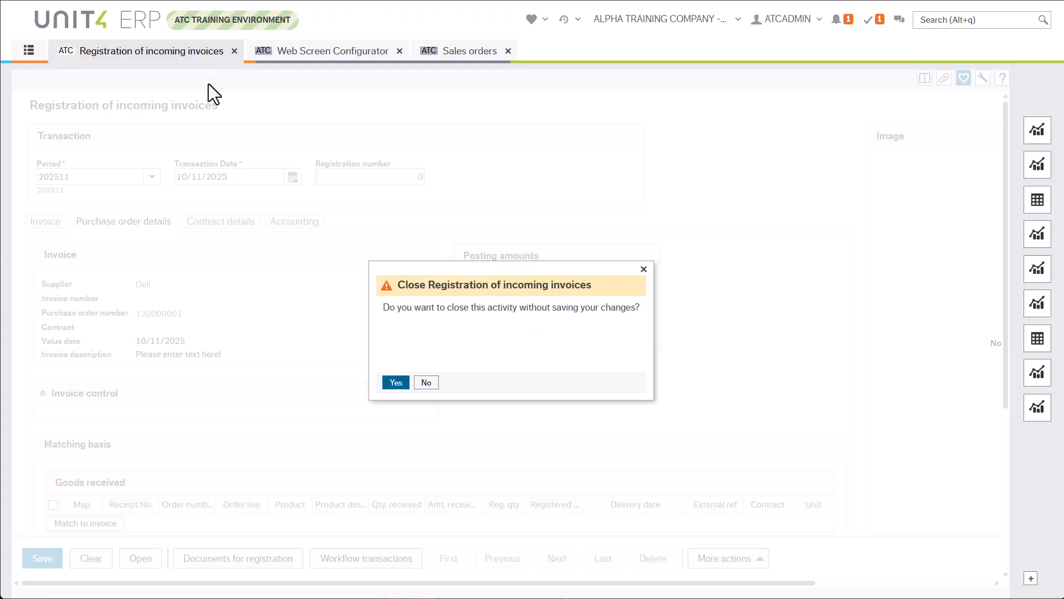
{"action": "left_click", "coordinate": [403, 382]}
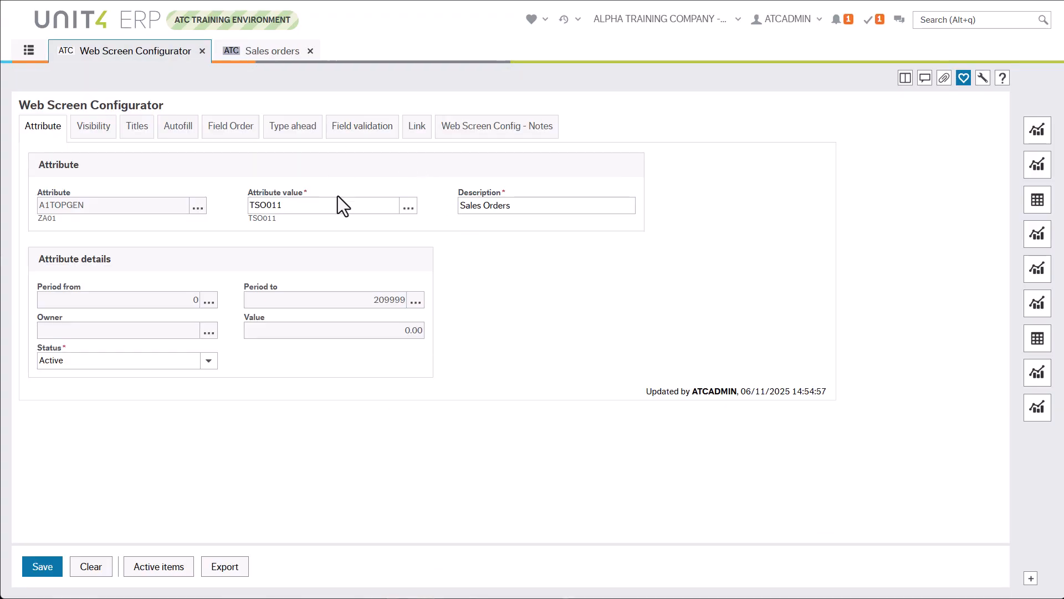
- Choose Tesco as the customer on the sales order, acknowledge the credit warning, and check the autofilled External order ID
{"action": "left_click", "coordinate": [266, 53]}
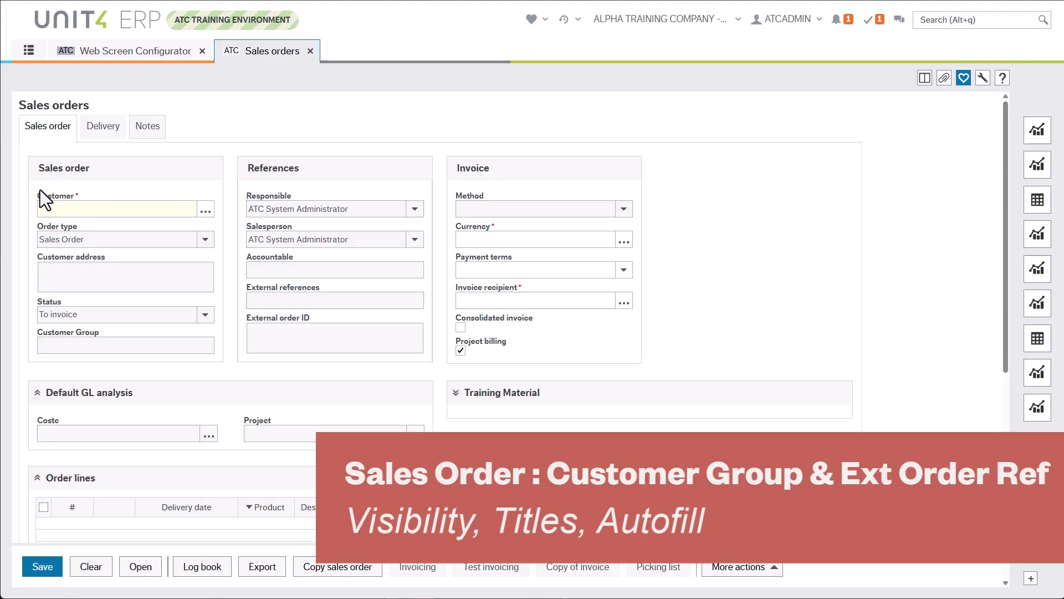
{"action": "left_click", "coordinate": [84, 205]}
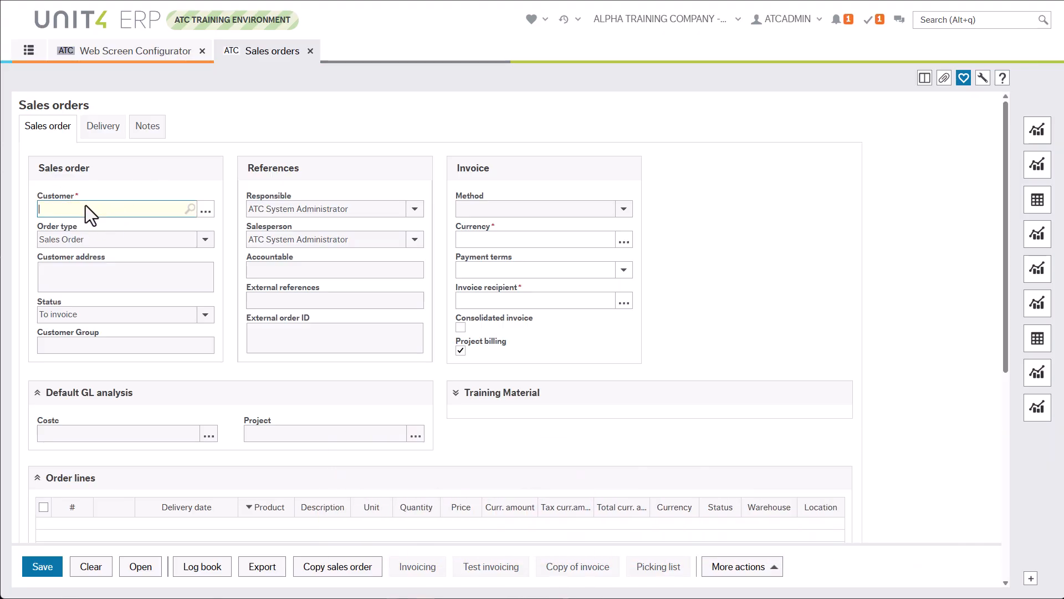
{"action": "type", "text": "DC3000"}
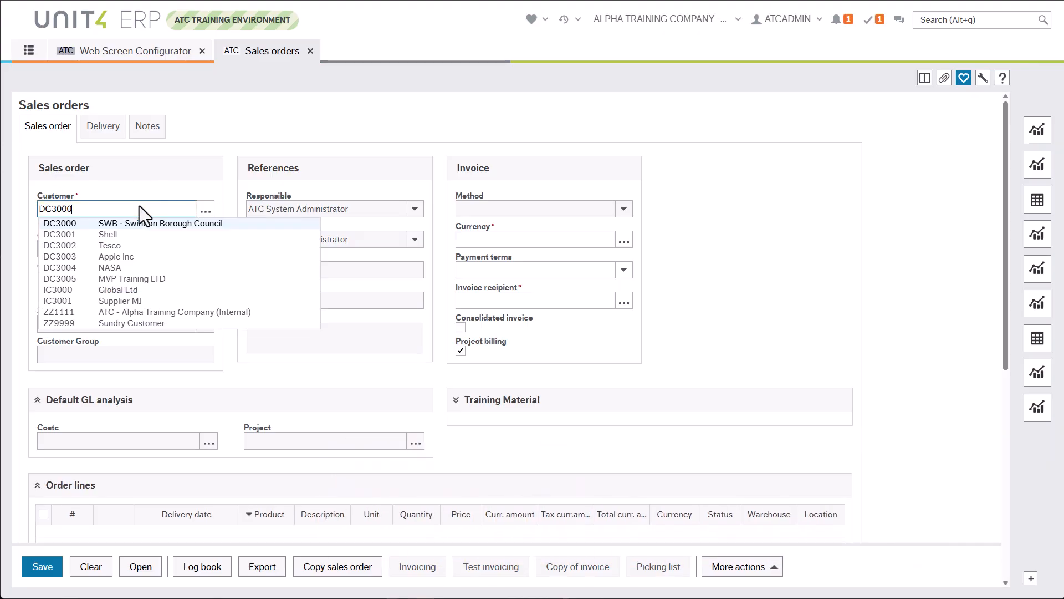
{"action": "left_click", "coordinate": [61, 245]}
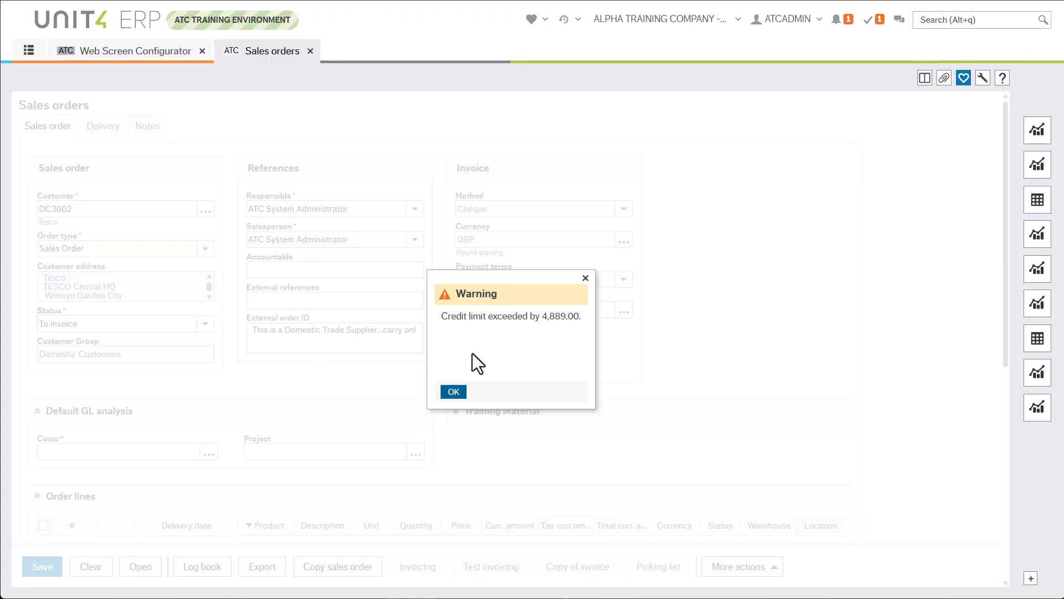
{"action": "left_click", "coordinate": [463, 392]}
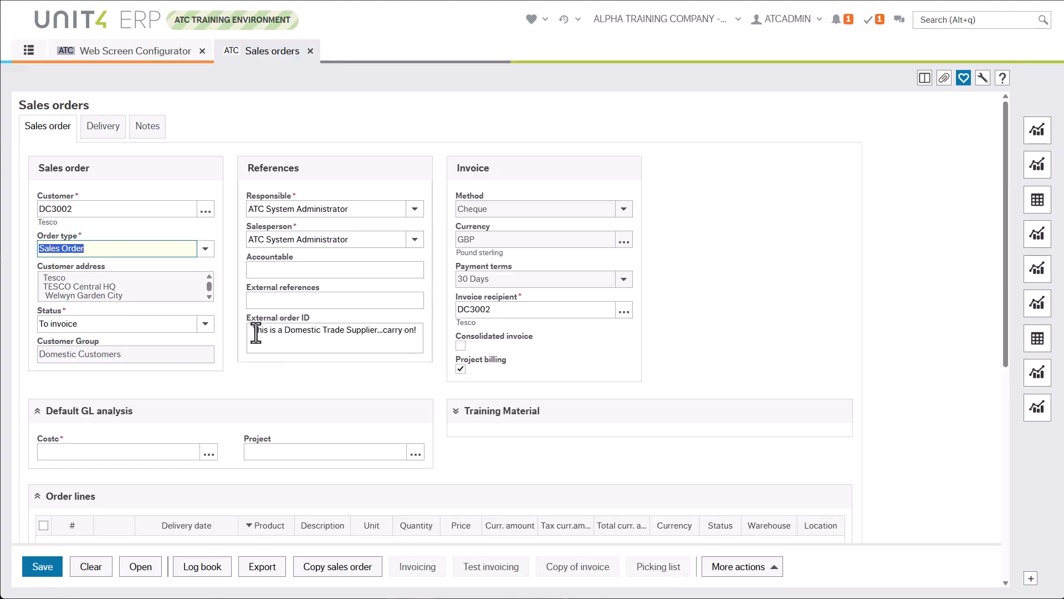
{"action": "left_click_drag", "start_coordinate": [255, 332], "coordinate": [230, 327]}
{"action": "left_click", "coordinate": [416, 330]}
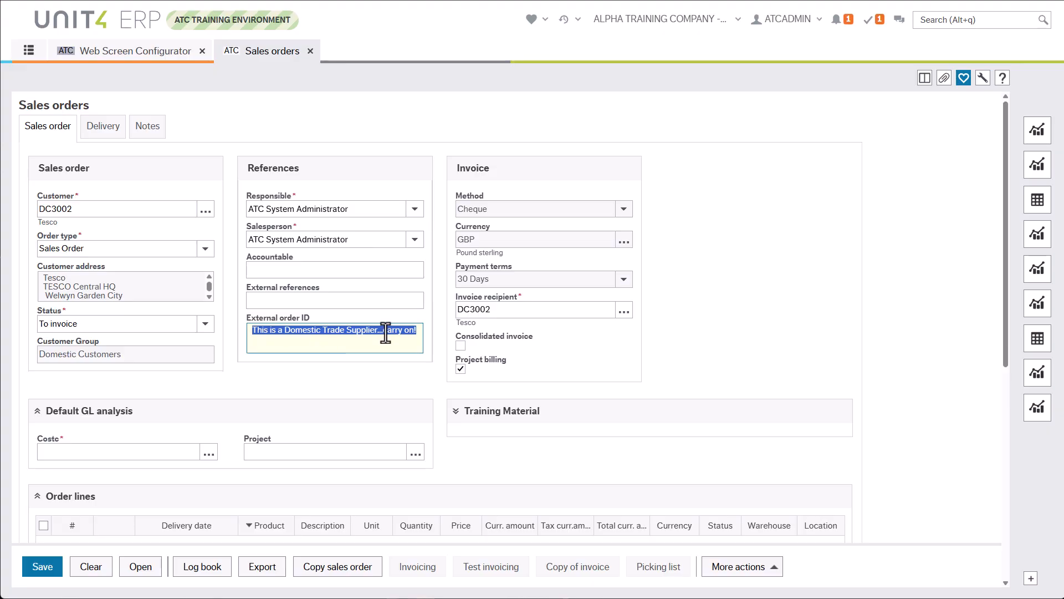
- Change the sales order's customer to Global Ltd to test the Customer Group and External order ID autofill
{"action": "left_click_drag", "start_coordinate": [75, 207], "coordinate": [30, 208]}
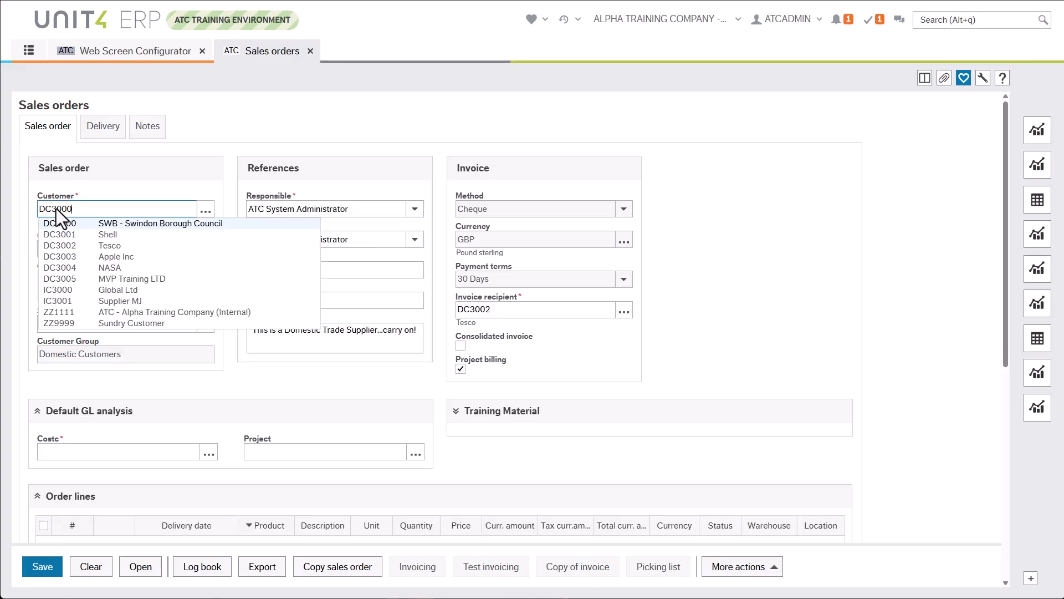
{"action": "left_click", "coordinate": [72, 288]}
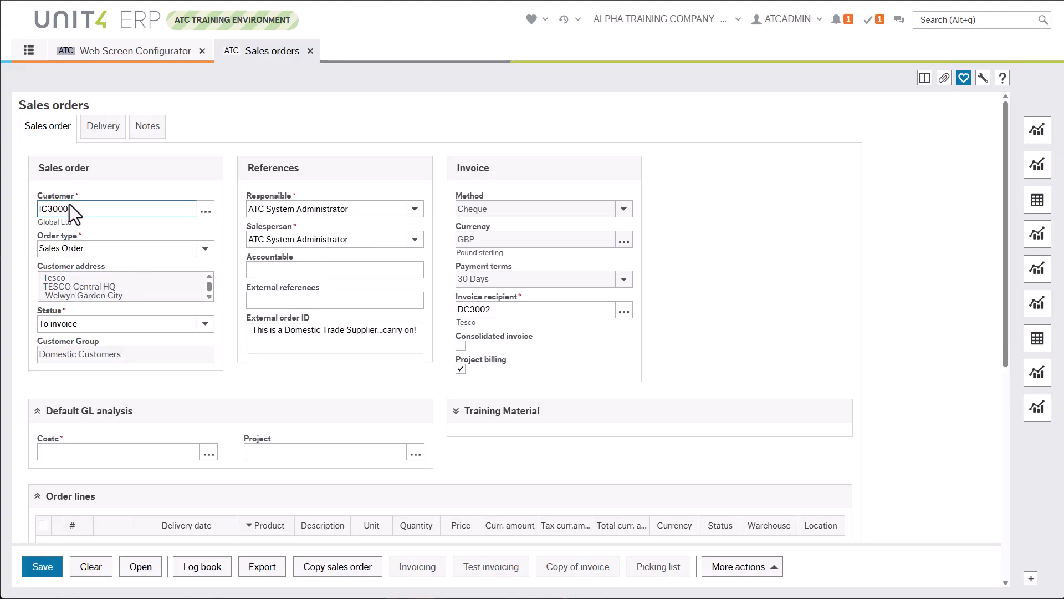
{"action": "key", "text": "Tab"}
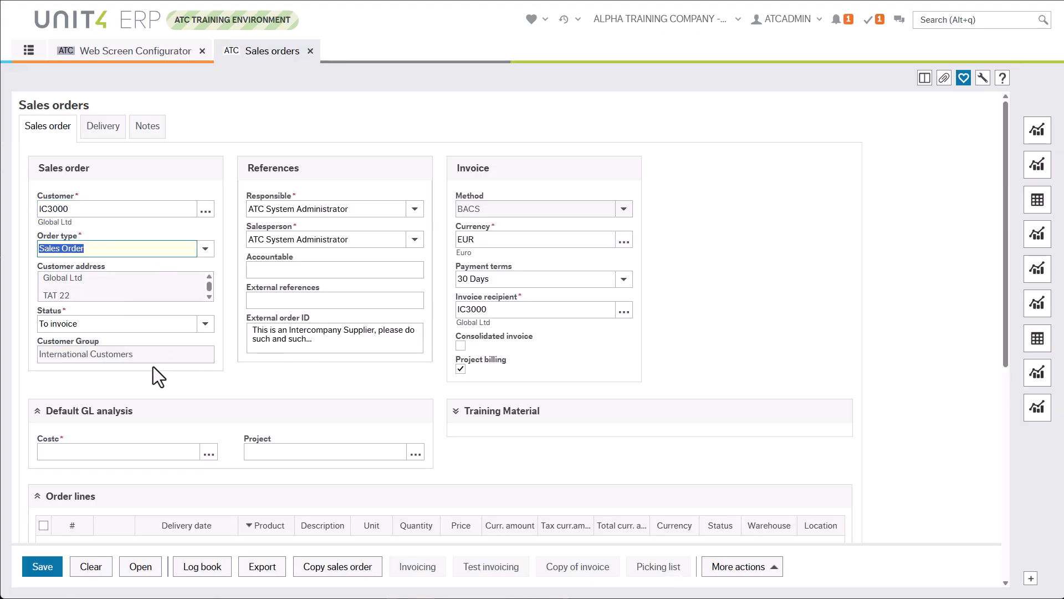
- Change the sales order's customer to ATC - Alpha Training Company (Internal) to test the autofill text
{"action": "left_click_drag", "start_coordinate": [74, 212], "coordinate": [42, 217]}
{"action": "key", "text": "BackSpace"}
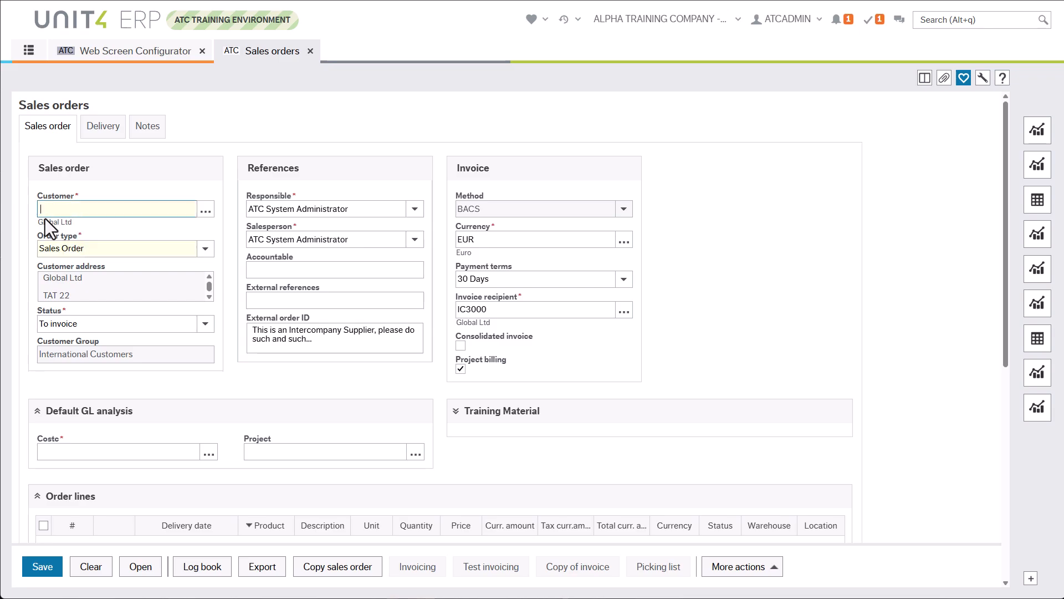
{"action": "type", "text": "DC3000"}
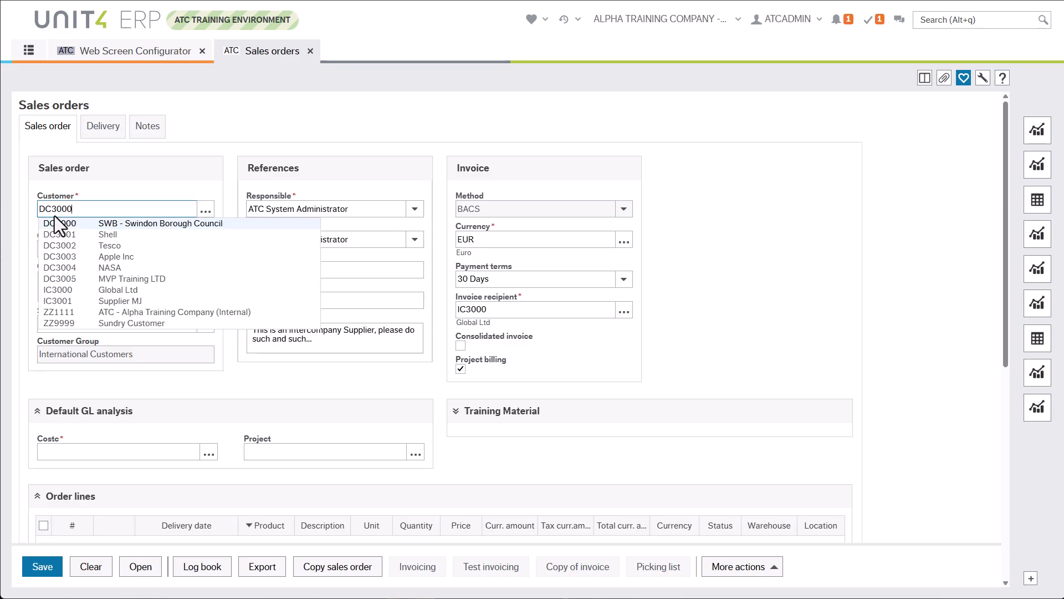
{"action": "left_click", "coordinate": [62, 314]}
{"action": "key", "text": "Tab"}
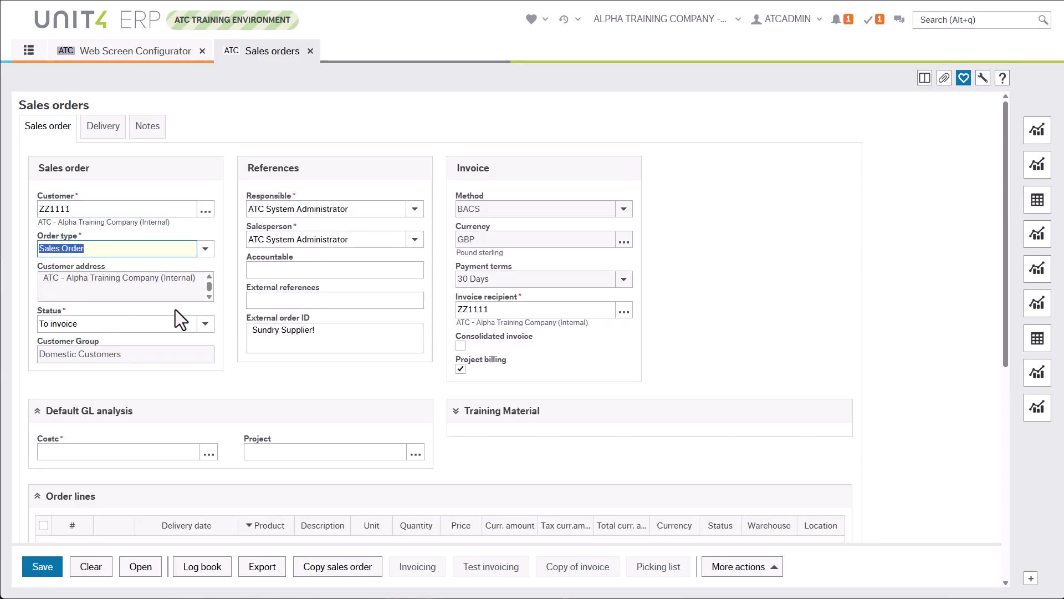
- Change the sales order's customer to SWB - Swindon Borough Council and let the dependent fields autofill
{"action": "left_click", "coordinate": [76, 209]}
{"action": "key", "text": "BackSpace"}
{"action": "key", "text": "BackSpace"}
{"action": "key", "text": "BackSpace"}
{"action": "key", "text": "BackSpace"}
{"action": "key", "text": "BackSpace"}
{"action": "key", "text": "BackSpace"}
{"action": "key", "text": "space"}
{"action": "key", "text": "Return"}
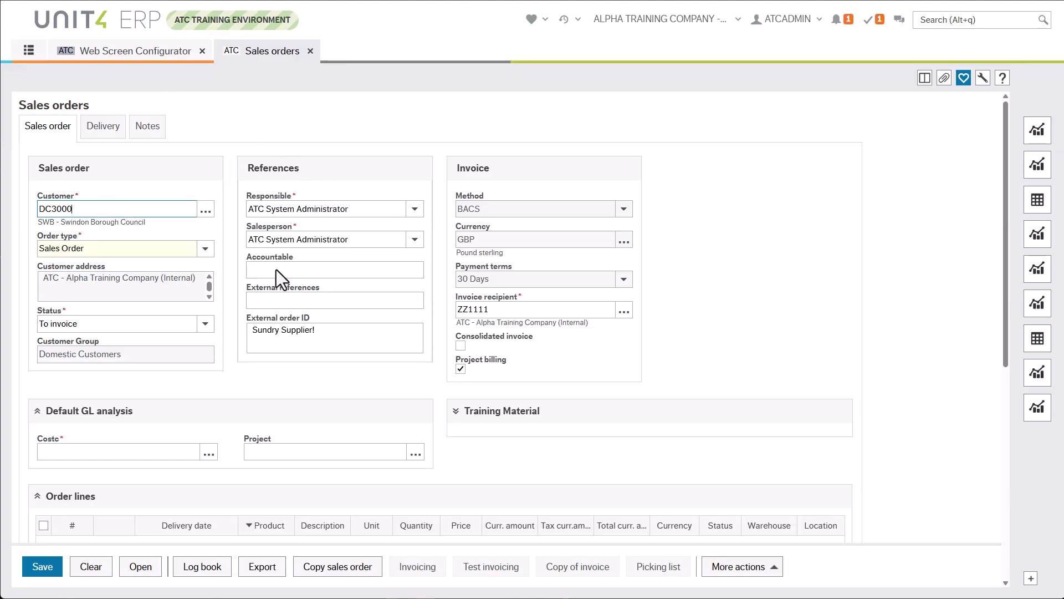
{"action": "left_click", "coordinate": [311, 328]}
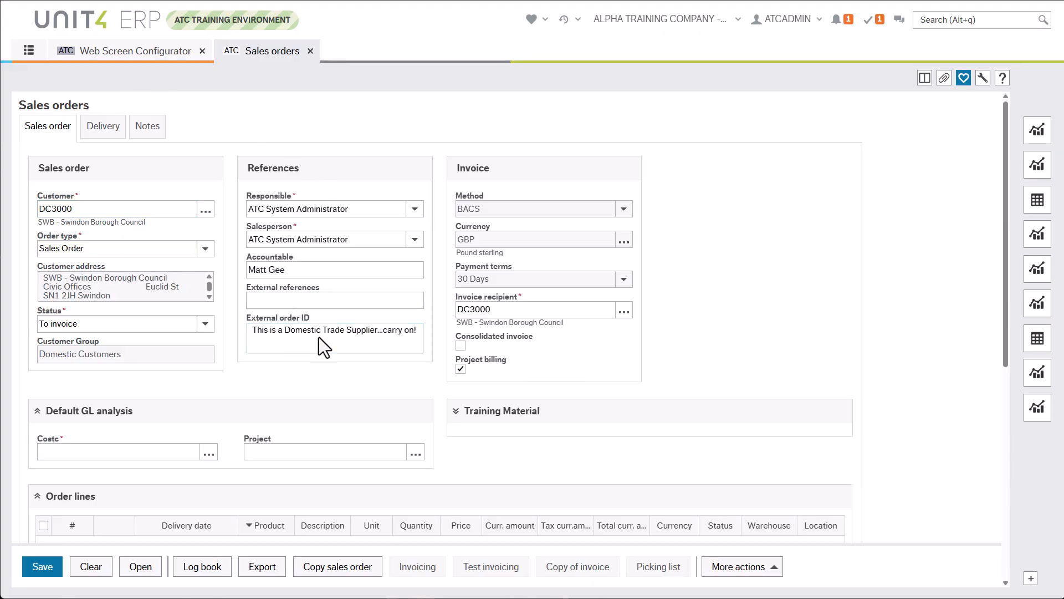
{"action": "left_click", "coordinate": [454, 392]}
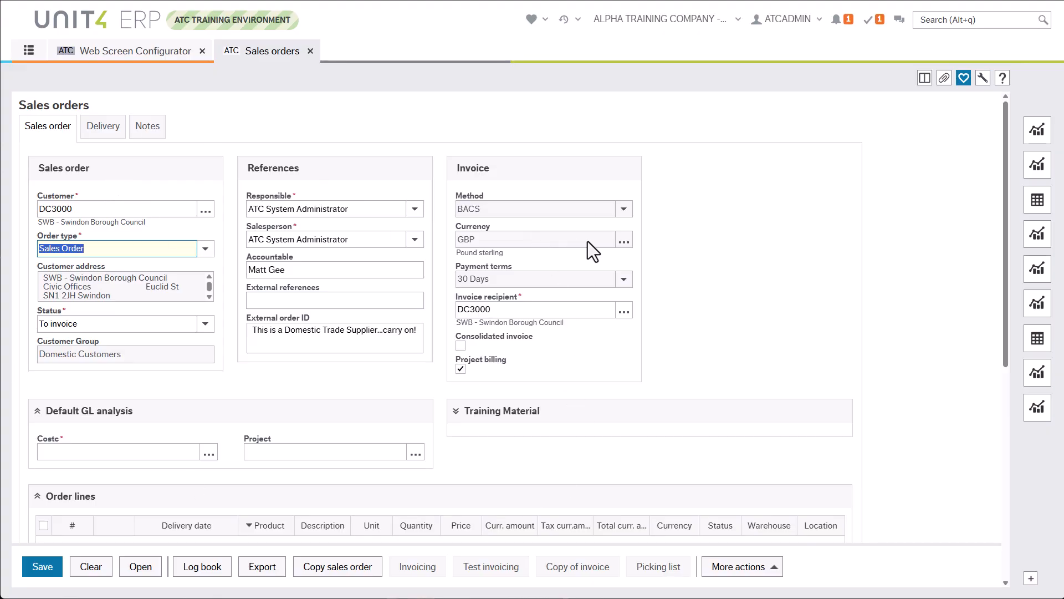
- Review the Sales Orders visibility rule for the header's cust_group field and compare it with the sales order screen
{"action": "left_click", "coordinate": [122, 53]}
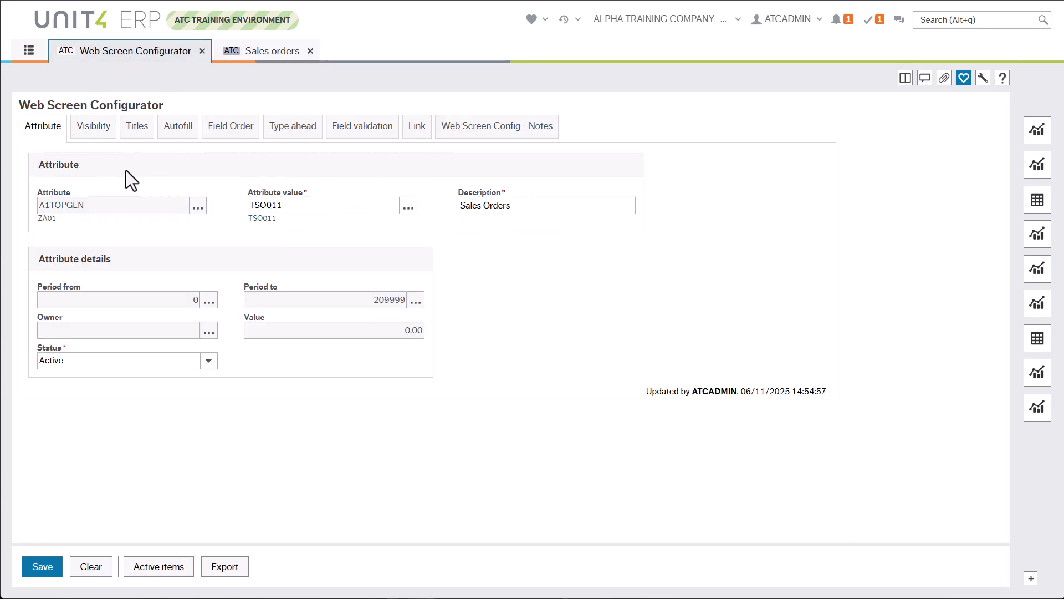
{"action": "left_click", "coordinate": [95, 128]}
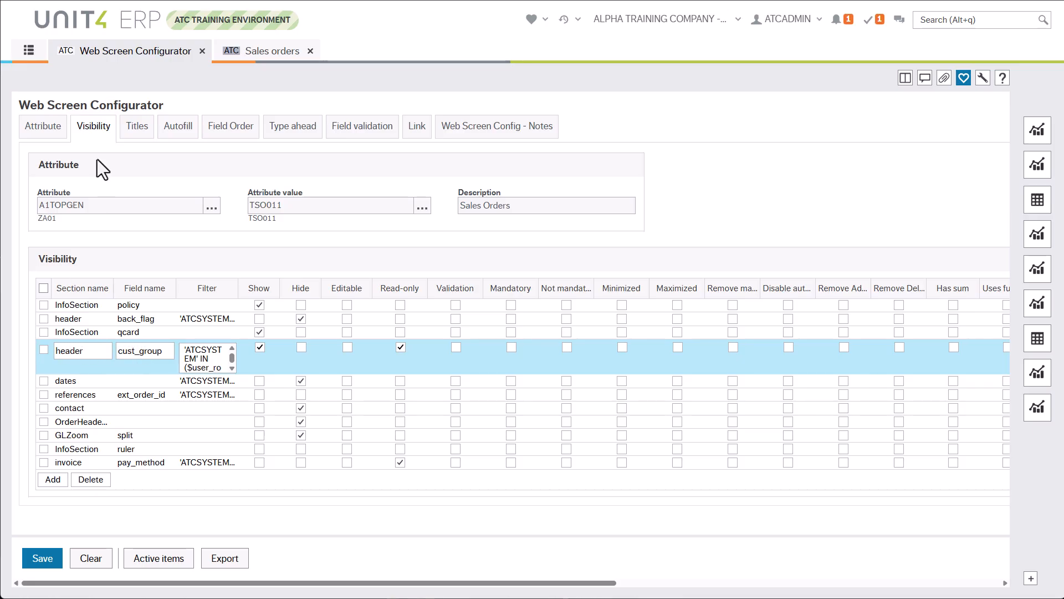
{"action": "left_click", "coordinate": [227, 51]}
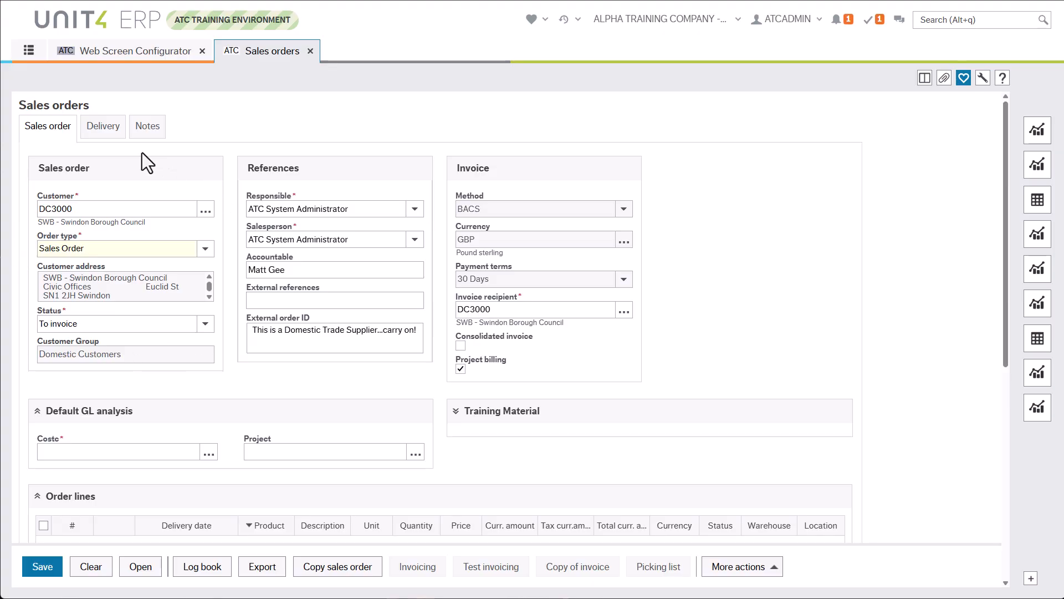
{"action": "left_click", "coordinate": [88, 50]}
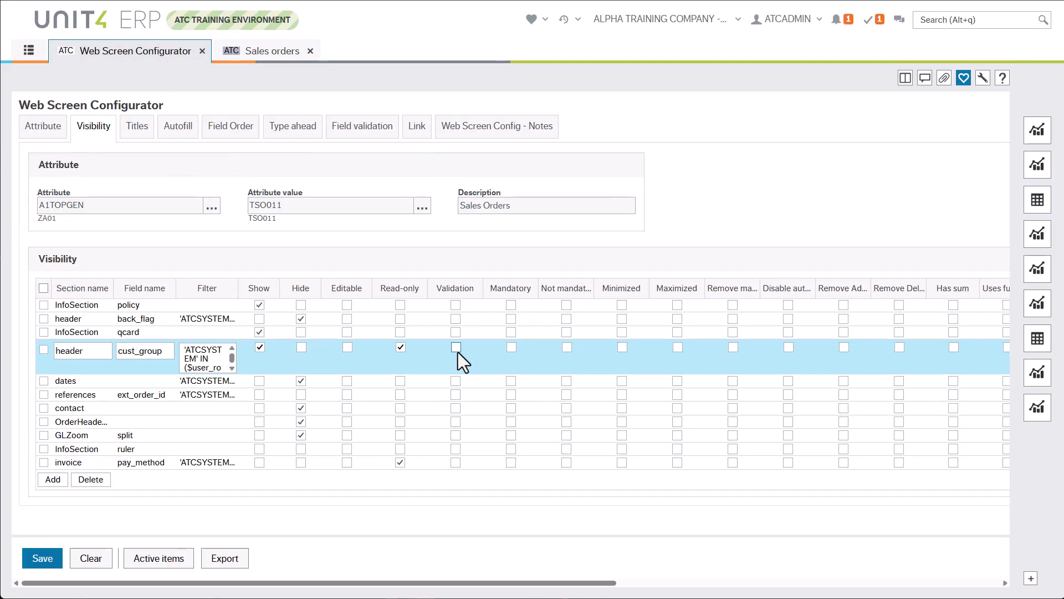
{"action": "left_click_drag", "start_coordinate": [477, 583], "coordinate": [364, 405]}
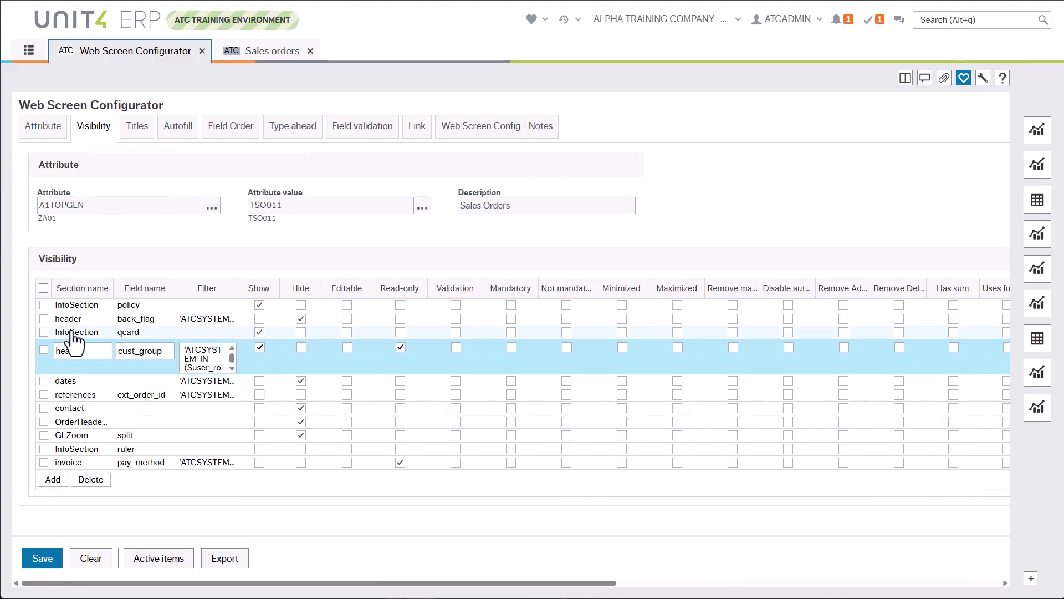
- Review the cust_group title row 'Customer Group' and check the field's tooltip on the sales order
{"action": "left_click", "coordinate": [137, 133]}
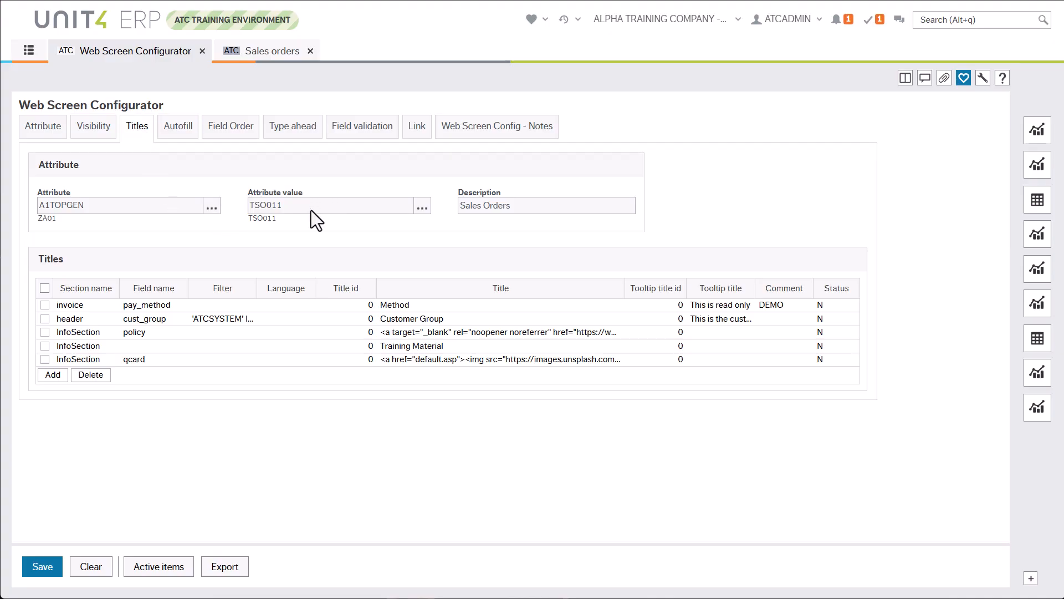
{"action": "left_click", "coordinate": [73, 320]}
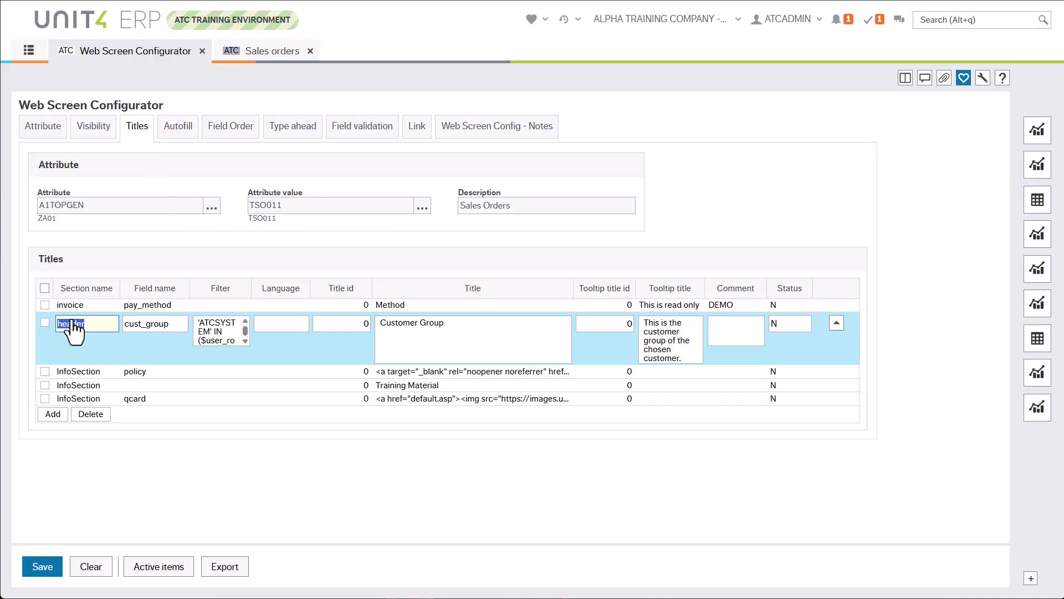
{"action": "left_click", "coordinate": [382, 324]}
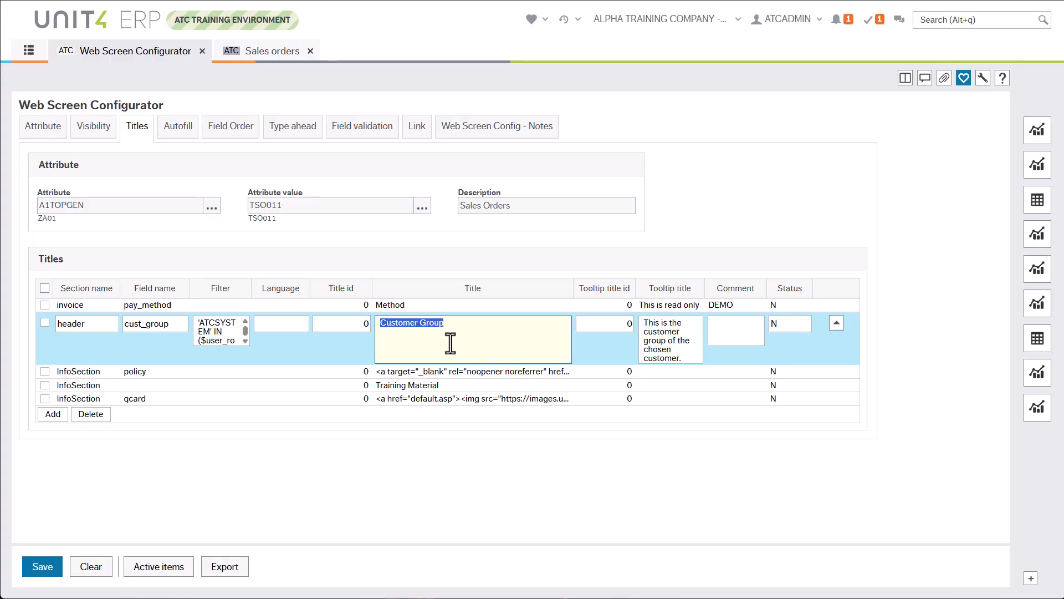
{"action": "left_click", "coordinate": [266, 51]}
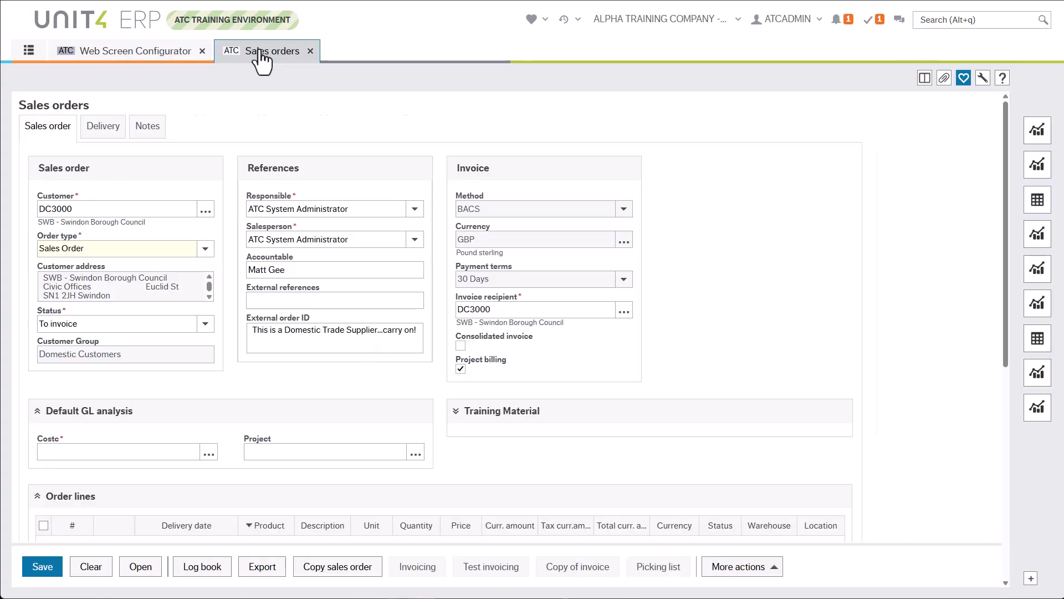
{"action": "mouse_move", "coordinate": [49, 352]}
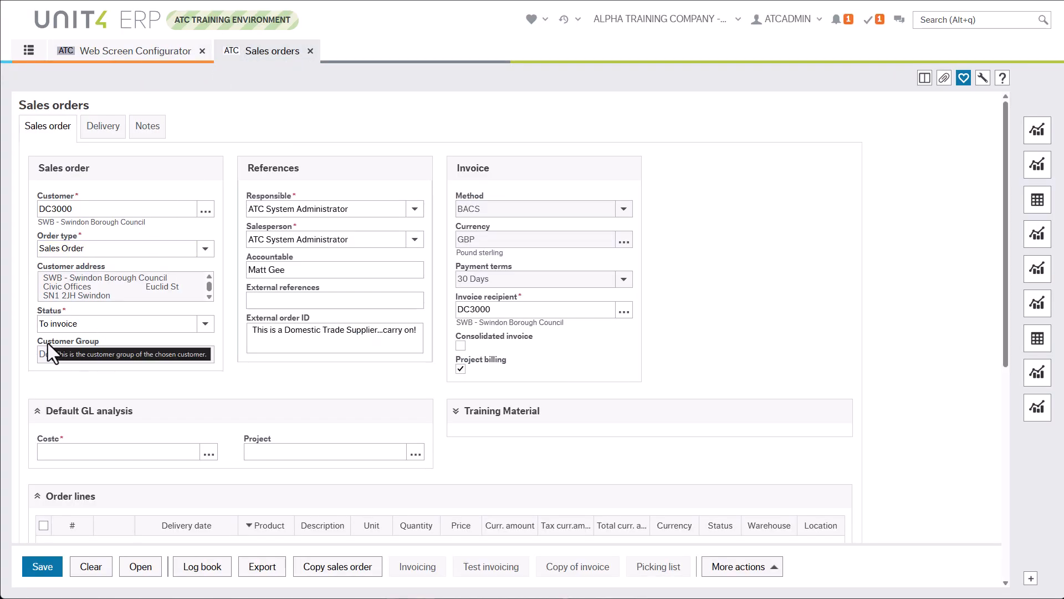
{"action": "left_click", "coordinate": [136, 50]}
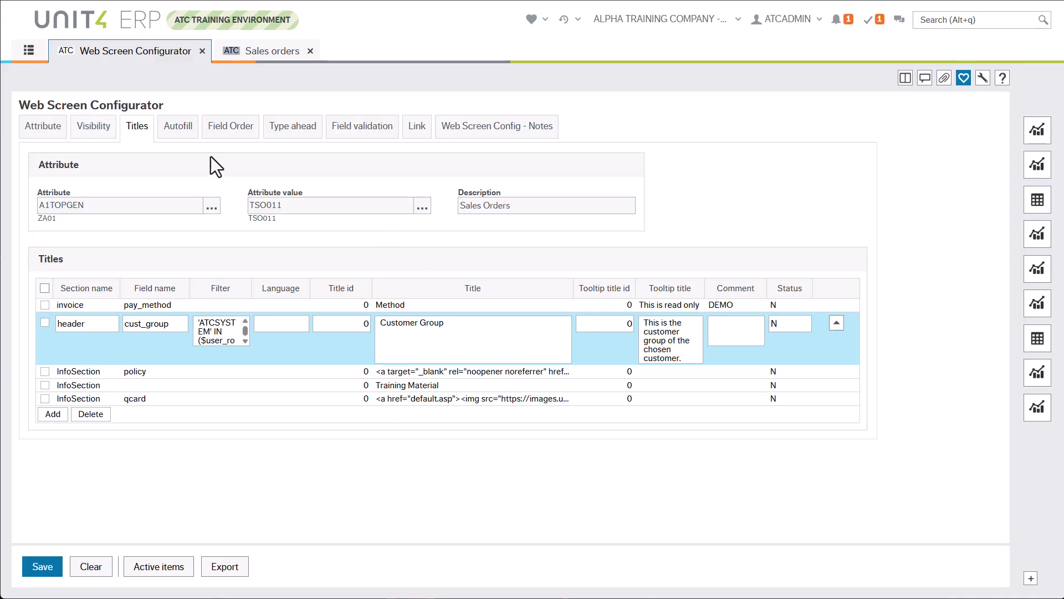
- Open the Sales Orders autofill rule targeting cust_group and inspect its SQL
{"action": "left_click", "coordinate": [178, 127]}
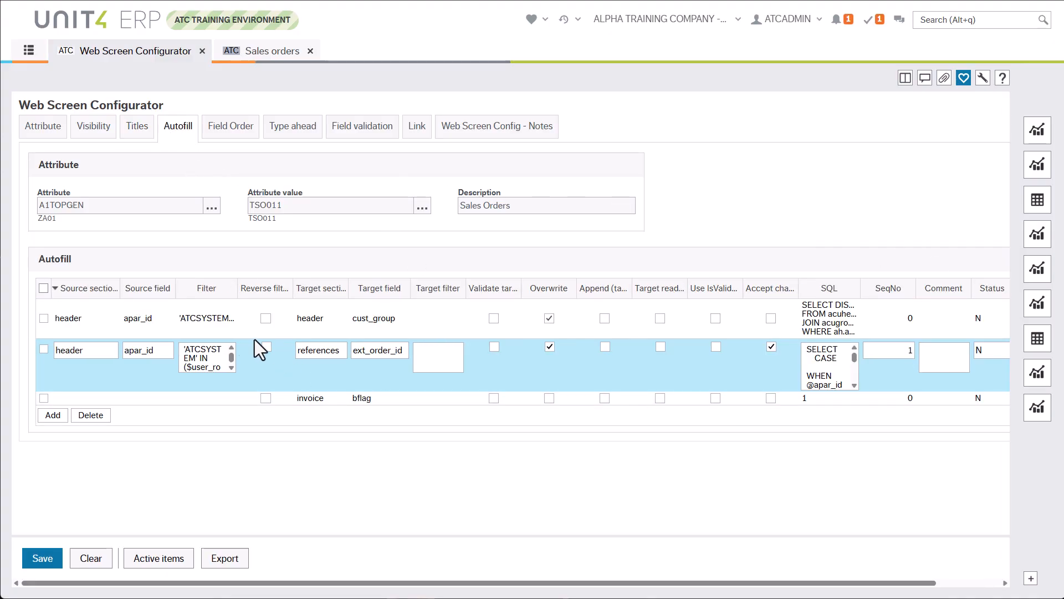
{"action": "left_click", "coordinate": [340, 316]}
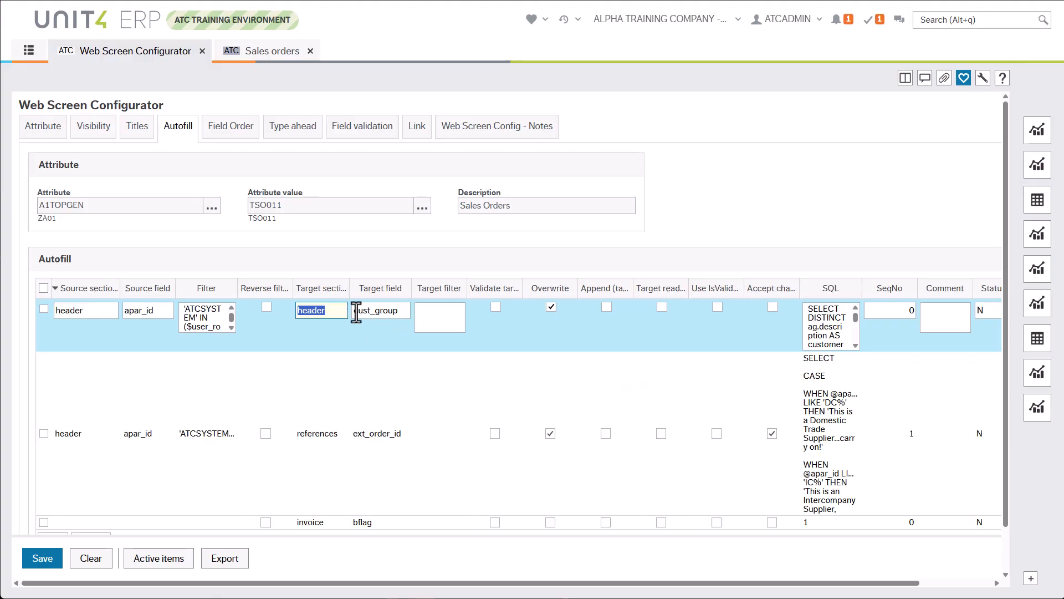
{"action": "left_click", "coordinate": [811, 316]}
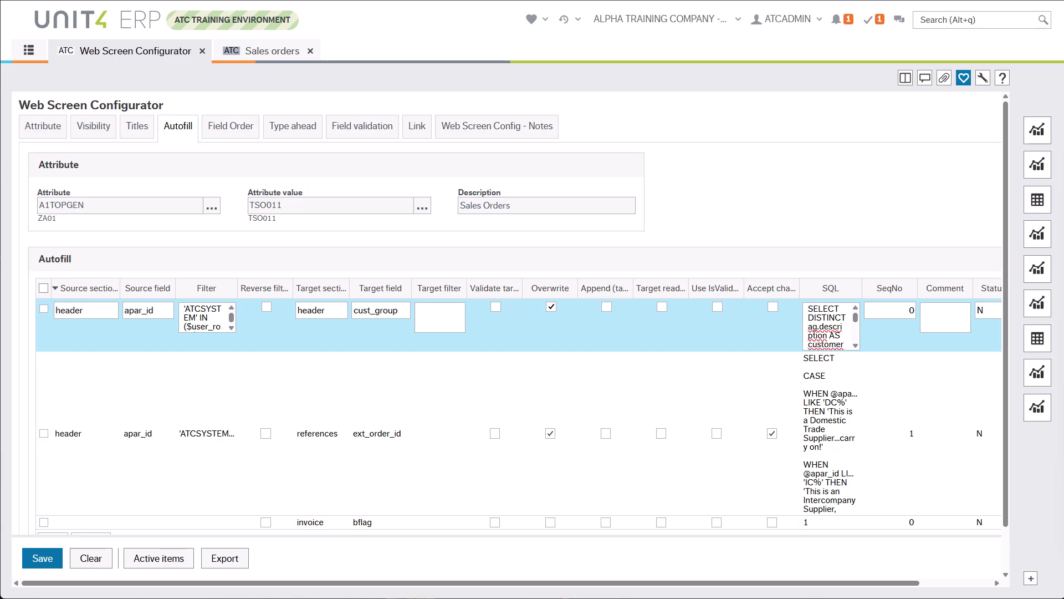
- Switch to the Notepad++ query file and delete the STRING_AGG query on apodettext
{"action": "left_click_drag", "start_coordinate": [1, 138], "coordinate": [583, 158]}
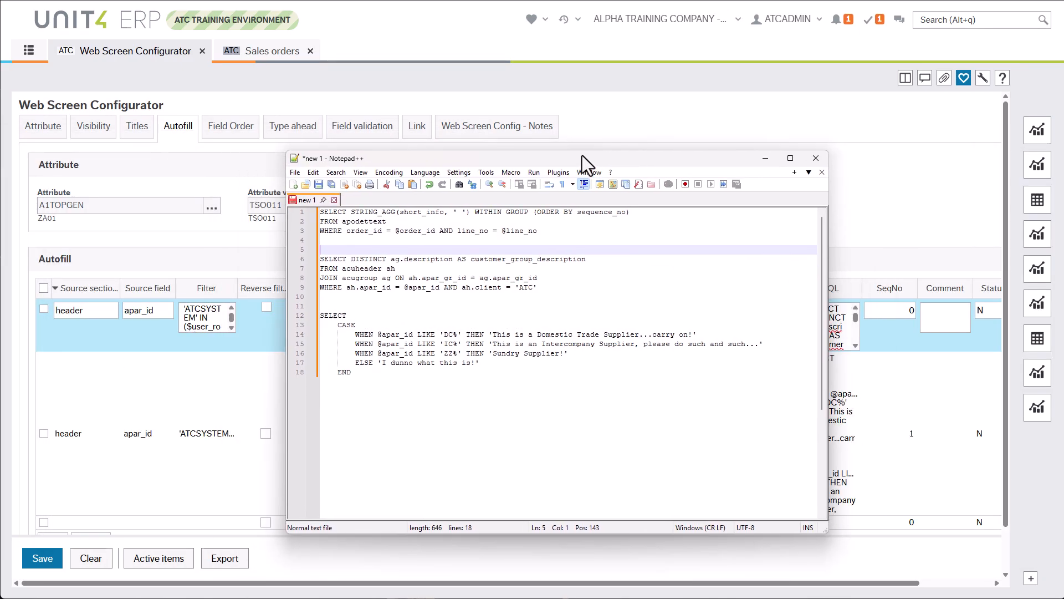
{"action": "scroll", "coordinate": [490, 376], "scroll_direction": "up", "scroll_amount": 2}
{"action": "left_click_drag", "start_coordinate": [382, 261], "coordinate": [306, 213]}
{"action": "key", "text": "Delete"}
{"action": "left_click_drag", "start_coordinate": [605, 259], "coordinate": [314, 222]}
{"action": "key", "text": "Down"}
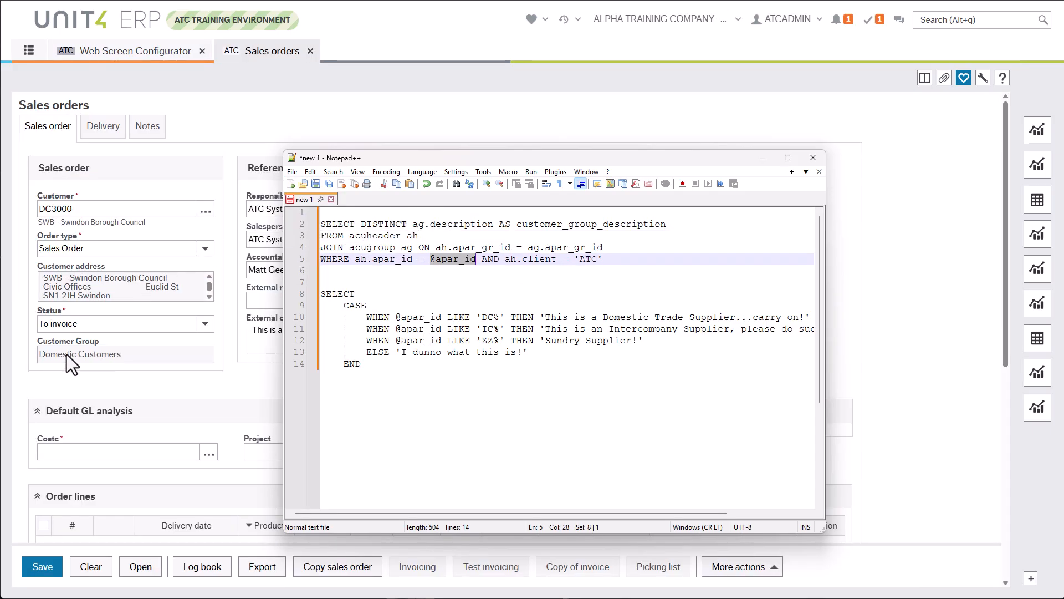
{"action": "left_click_drag", "start_coordinate": [610, 158], "coordinate": [1063, 112]}
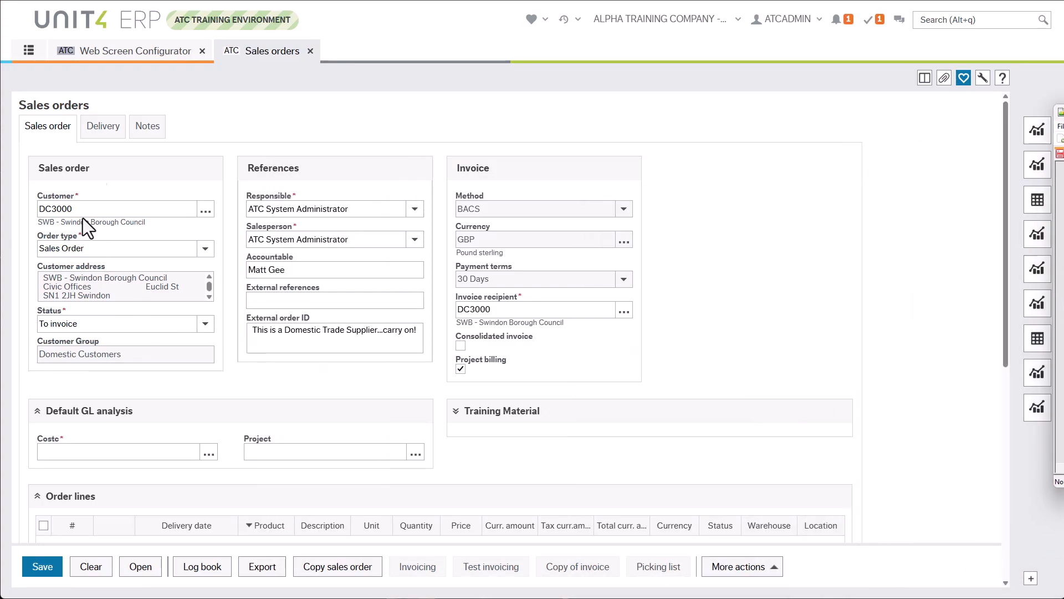
{"action": "left_click", "coordinate": [132, 57]}
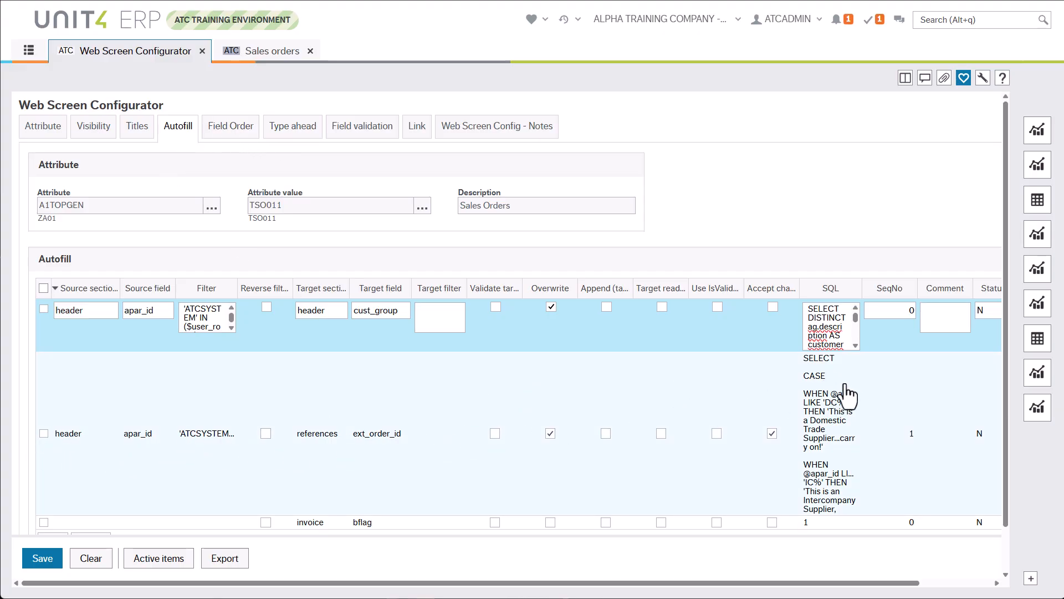
- Bring the Notepad++ window back, enlarge it to read the CASE query behind ext_order_id, and minimise it
{"action": "left_click_drag", "start_coordinate": [1063, 117], "coordinate": [258, 104]}
{"action": "left_click_drag", "start_coordinate": [583, 472], "coordinate": [856, 535]}
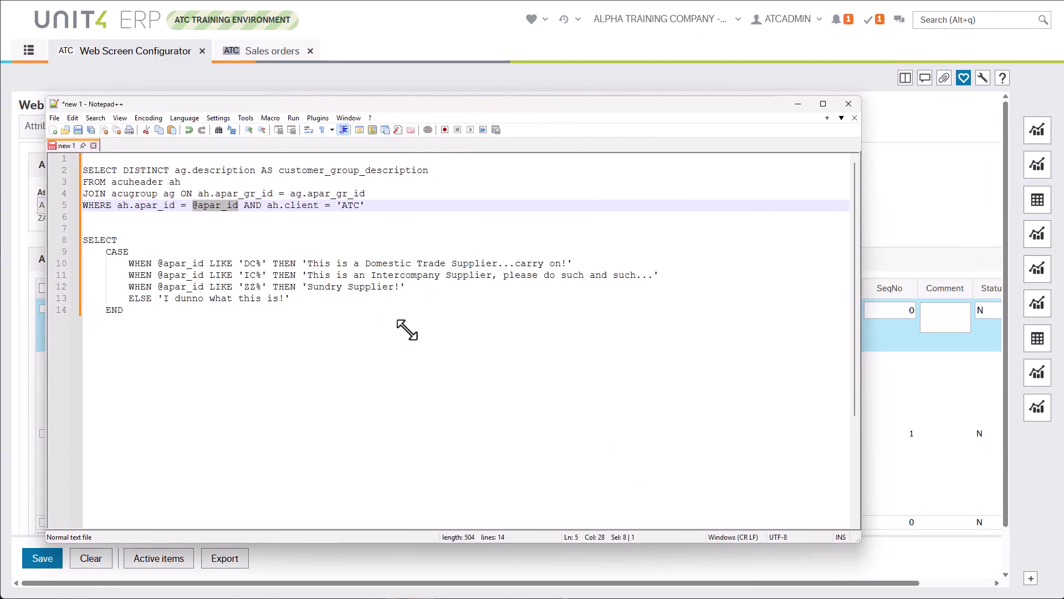
{"action": "left_click", "coordinate": [796, 103]}
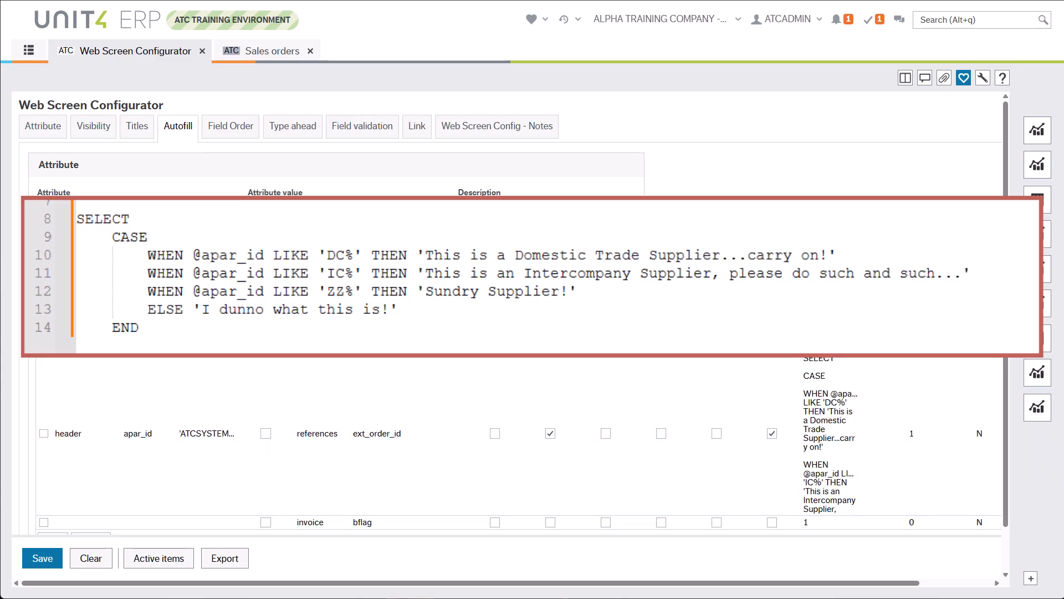
{"action": "scroll", "coordinate": [843, 191], "scroll_direction": "down", "scroll_amount": 1}
{"action": "right_click", "coordinate": [843, 188]}
{"action": "left_click", "coordinate": [823, 160]}
{"action": "scroll", "coordinate": [823, 161], "scroll_direction": "up", "scroll_amount": 1}
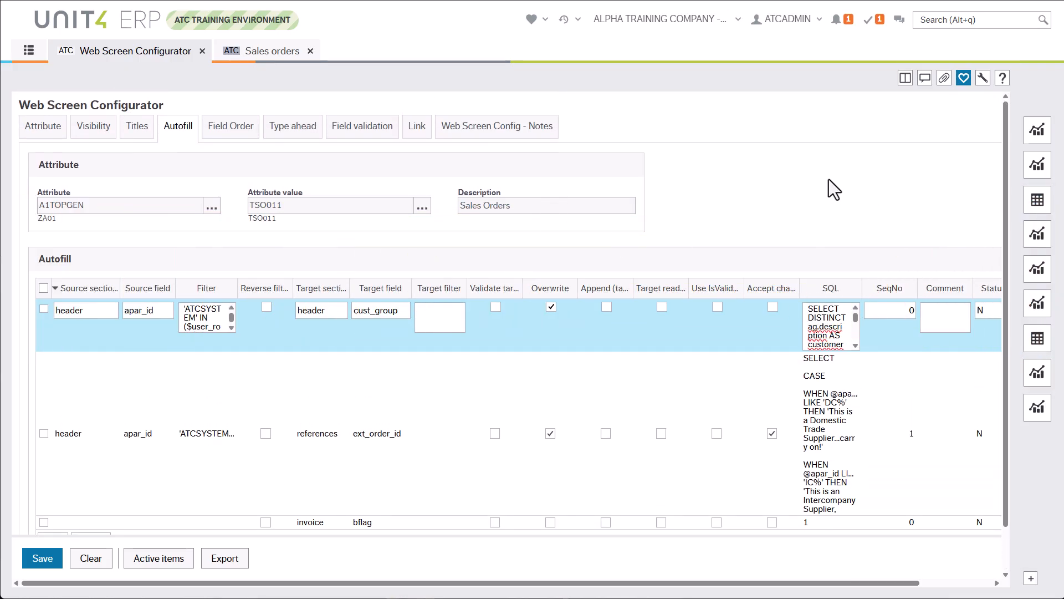